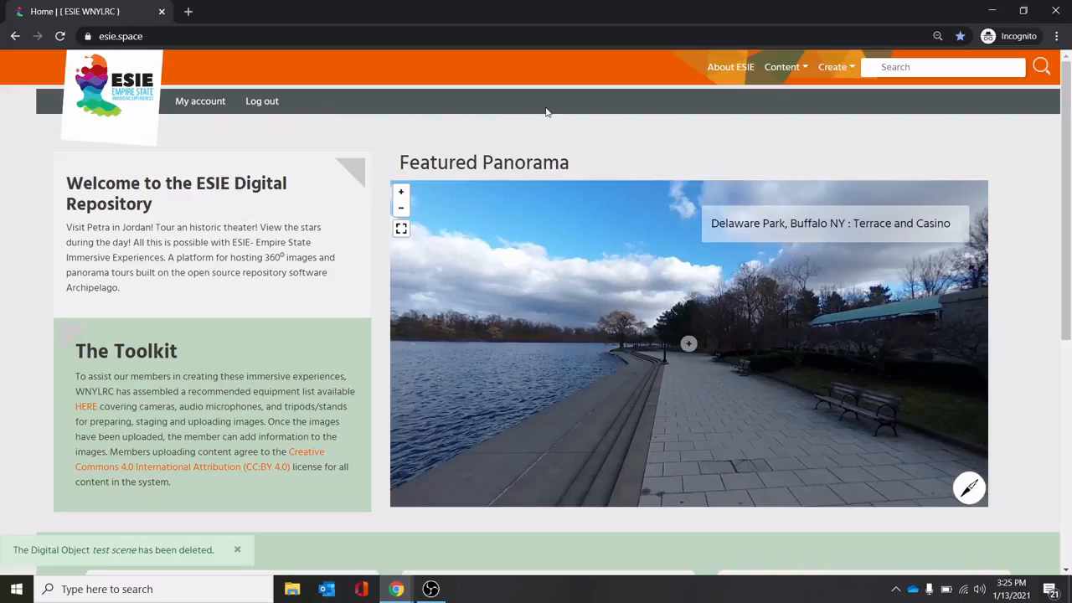
Step: Start creating a new Panorama Tour and title it "test scene 1"
click(832, 75)
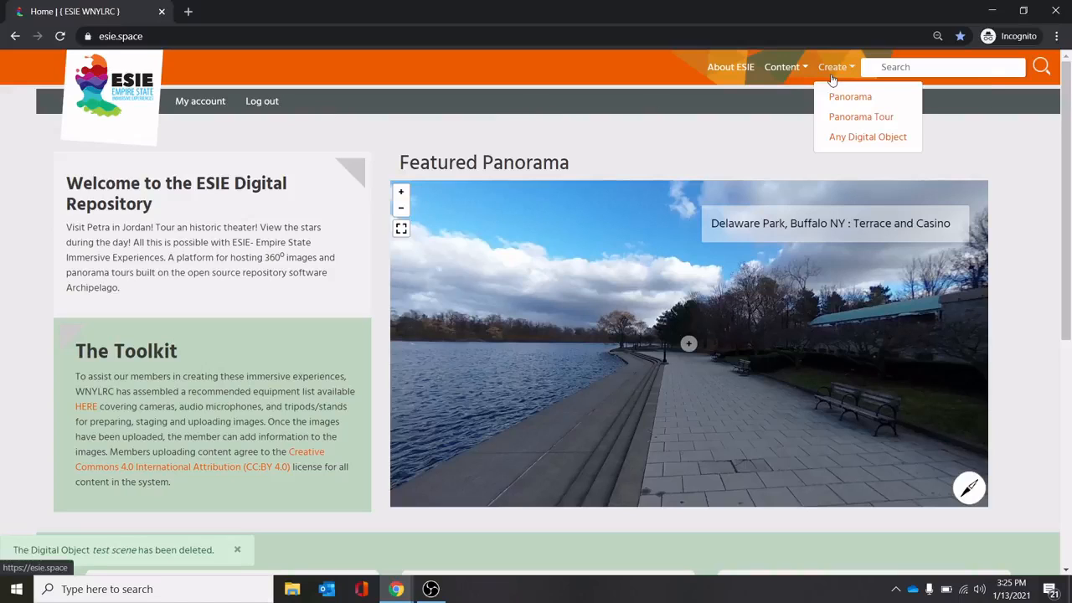
click(837, 119)
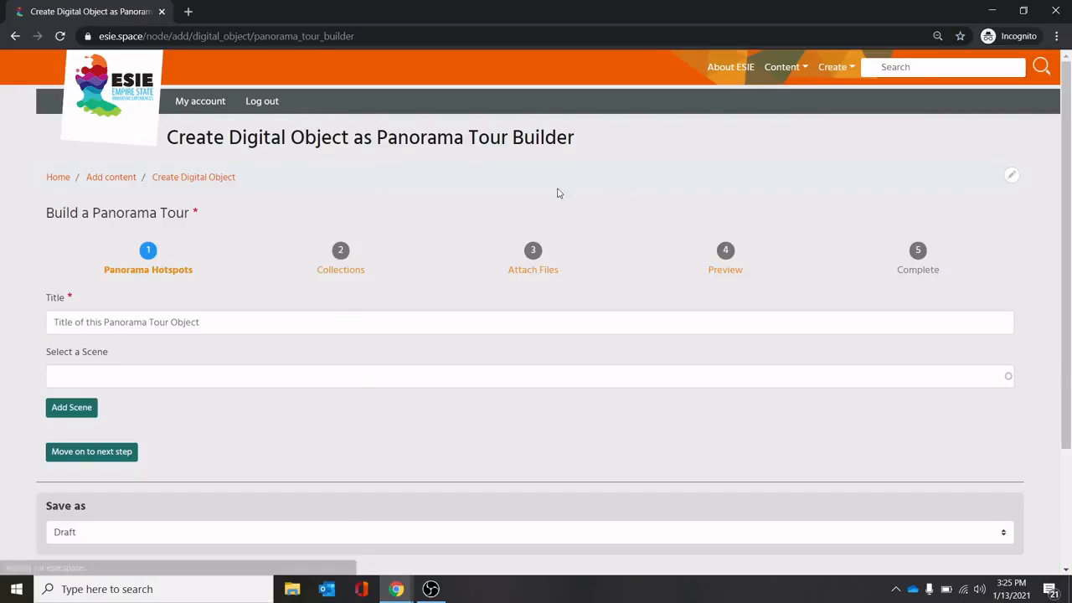
scroll(2, 240, down, 1)
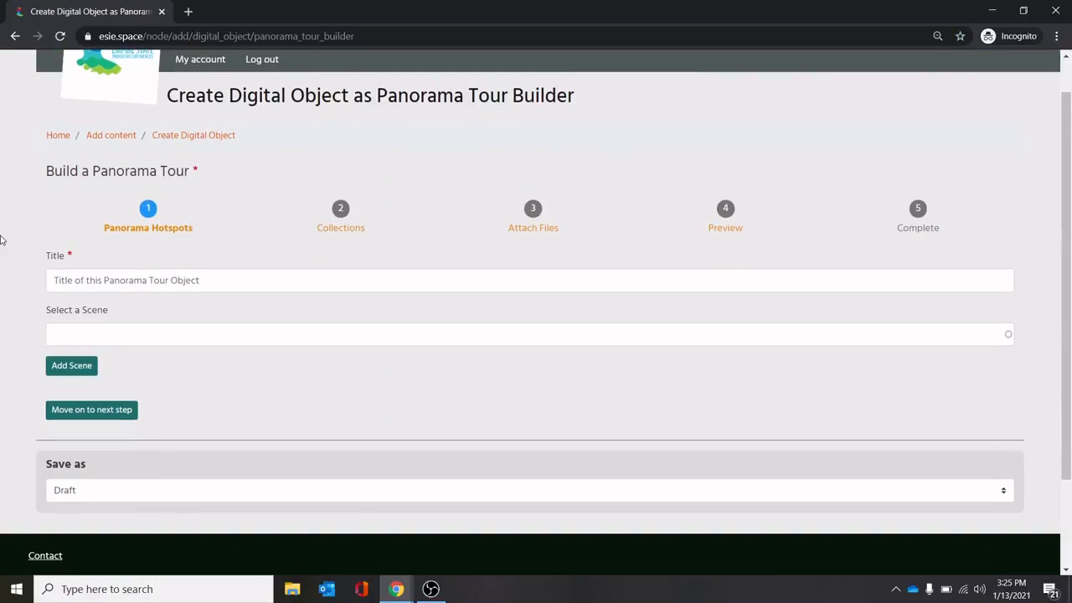
click(165, 278)
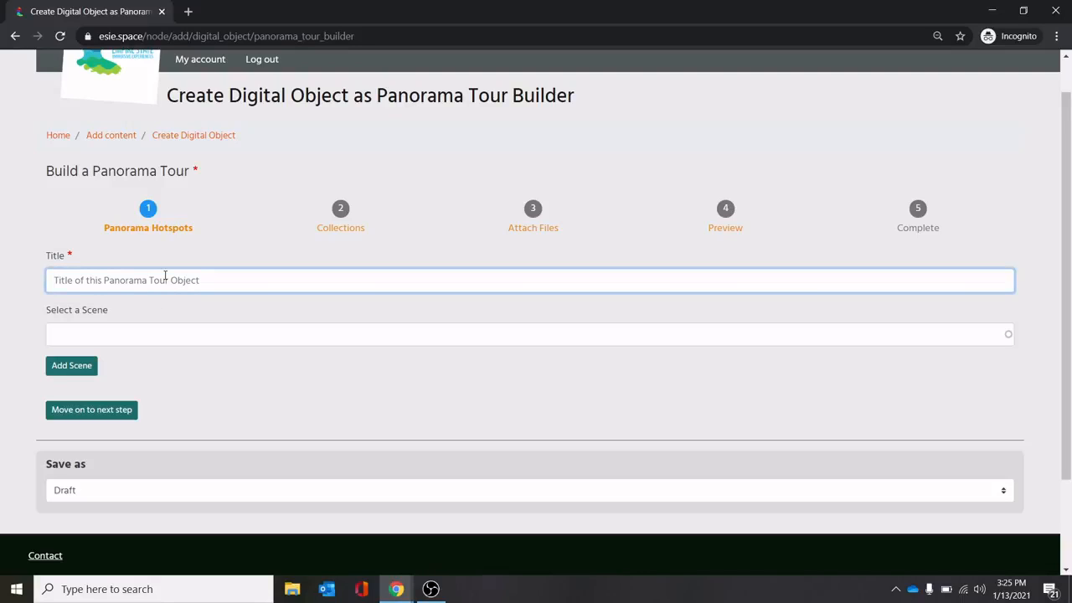
text(te)
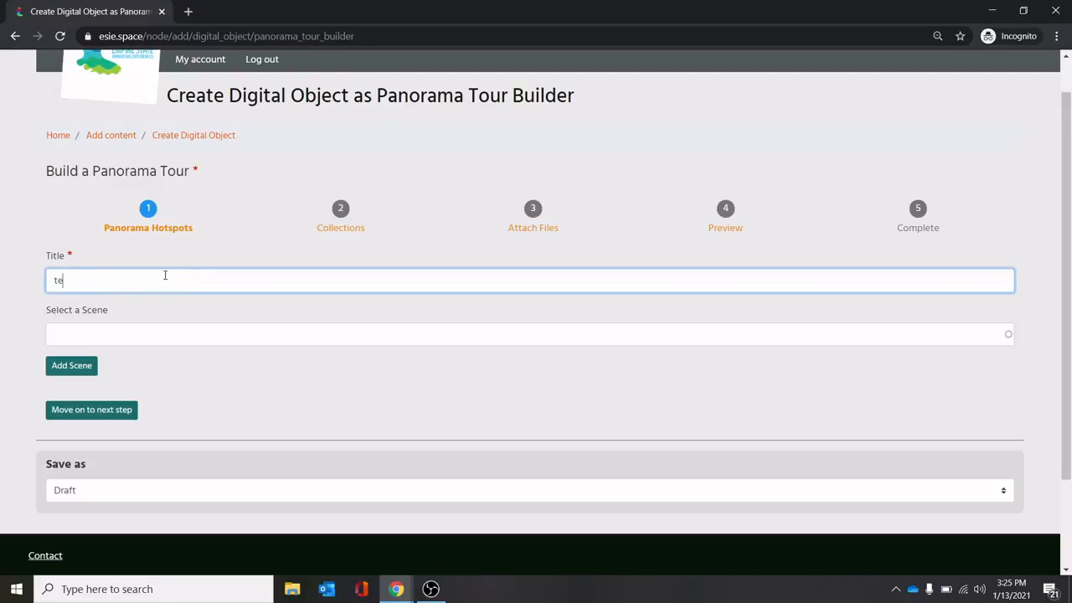
text(xst scene 1)
Step: Search the scenes for "delaware" and add the Delaware Park path panorama as the tour's first scene
click(126, 336)
text(delaware)
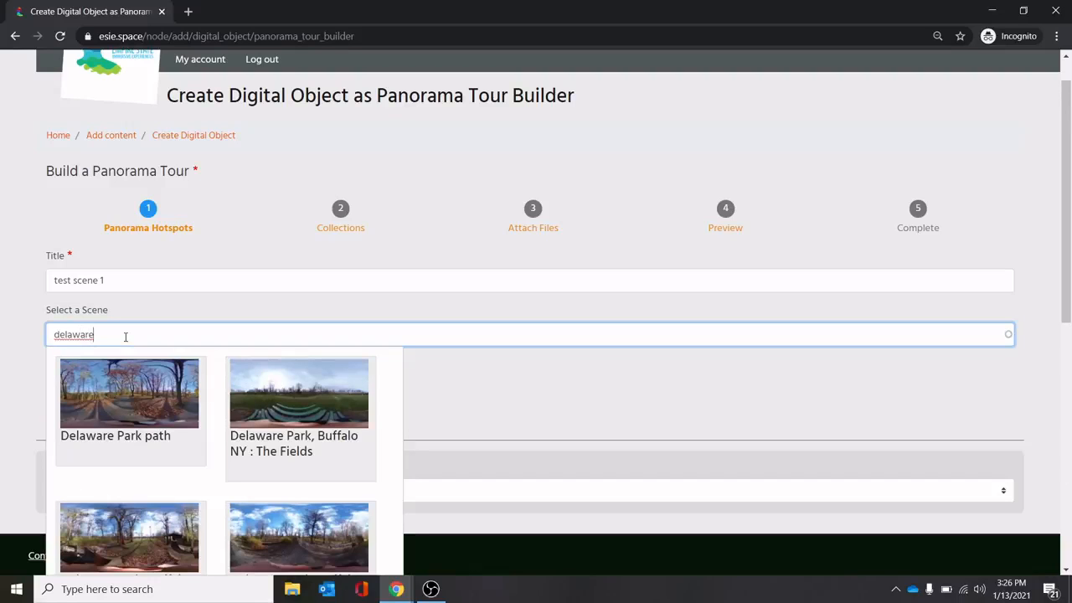
scroll(126, 337, down, 1)
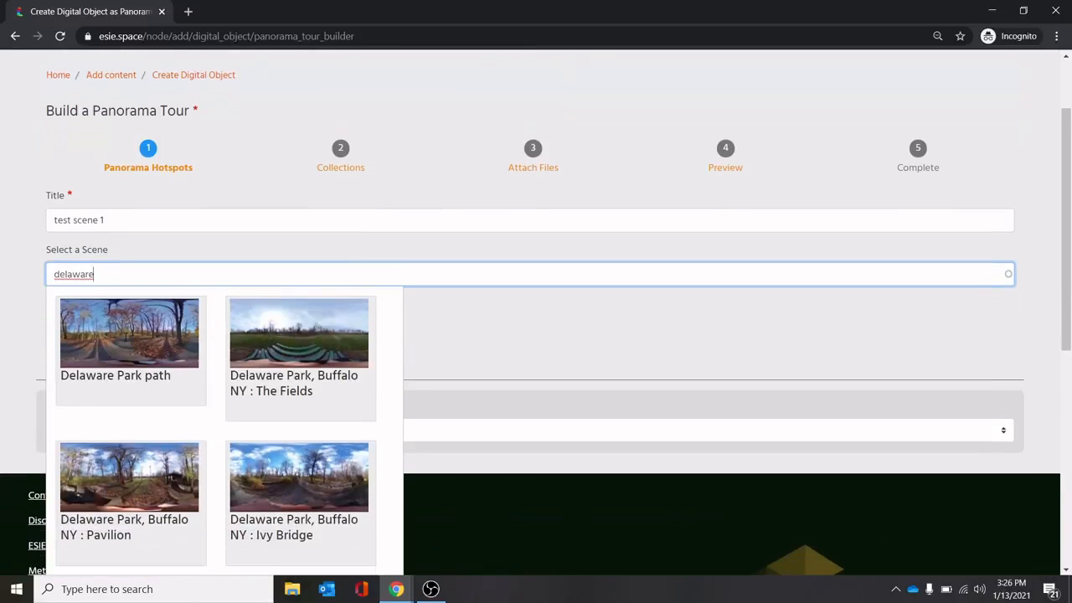
click(152, 358)
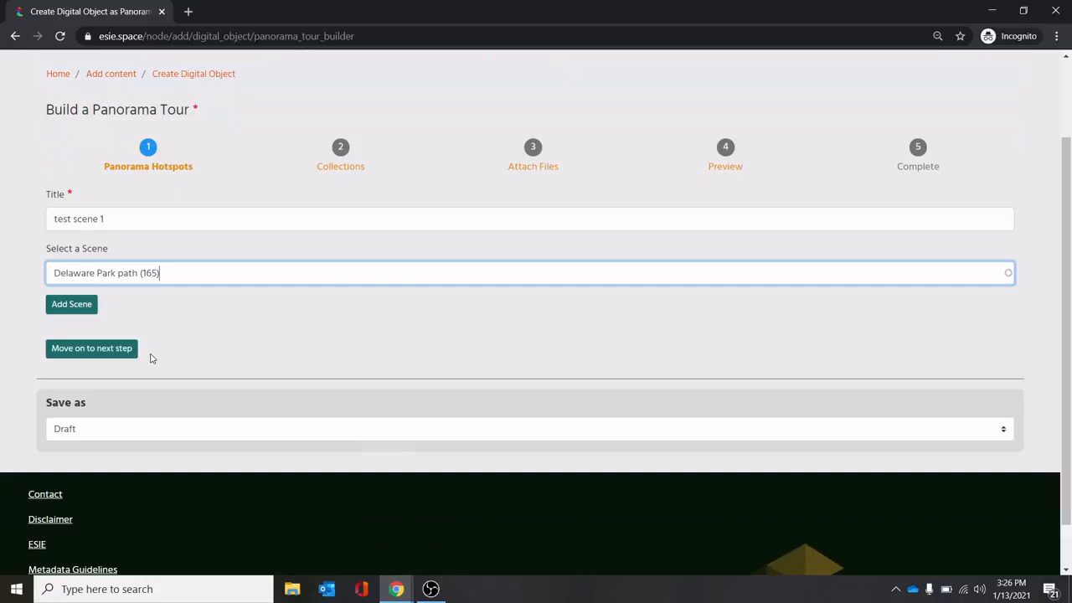
click(89, 307)
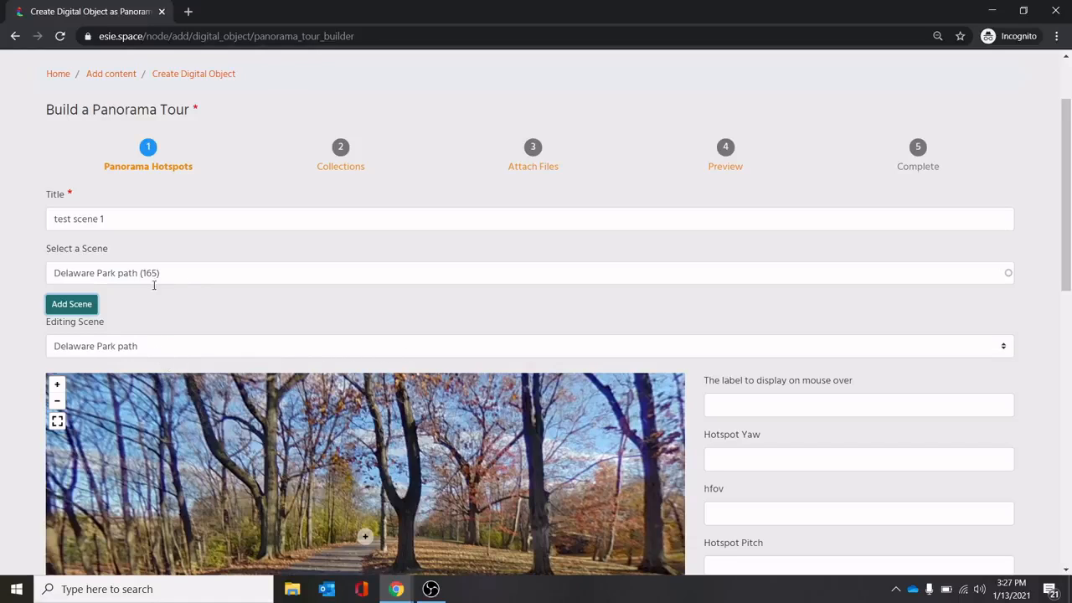
Step: Search again for "delaware" and add "Delaware Park, Buffalo NY : Shakespeare Hill Bottom" as another tour scene
drag(185, 274, 15, 282)
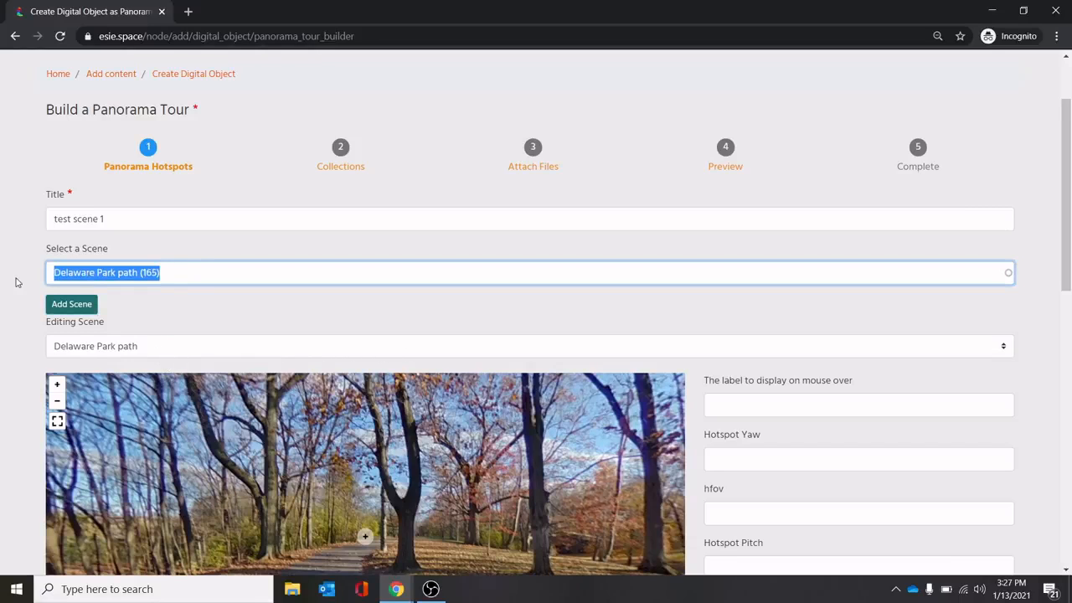
text(delaware)
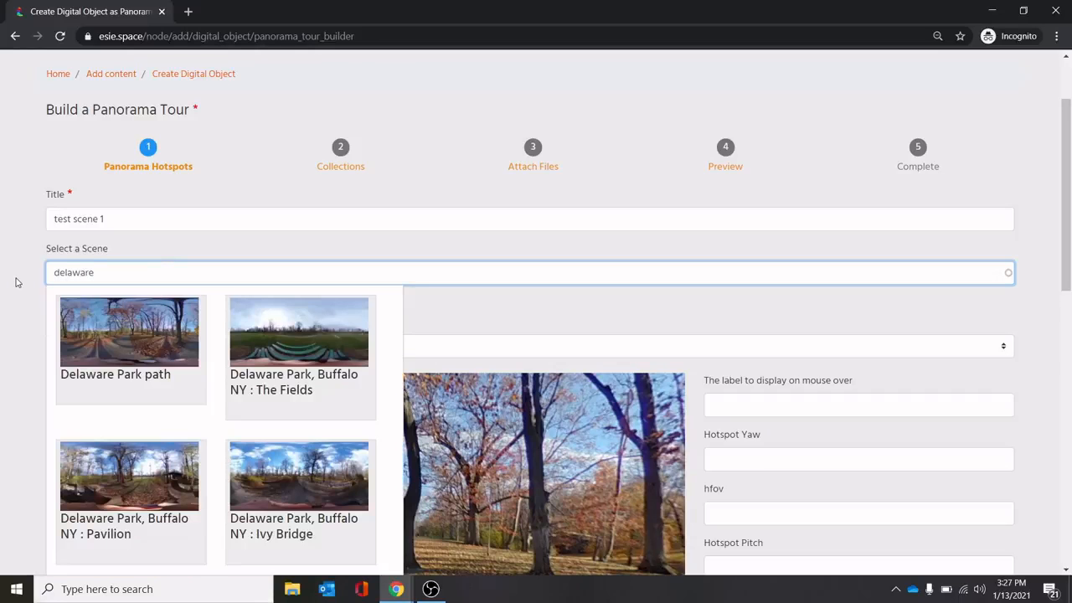
scroll(211, 363, down, 2)
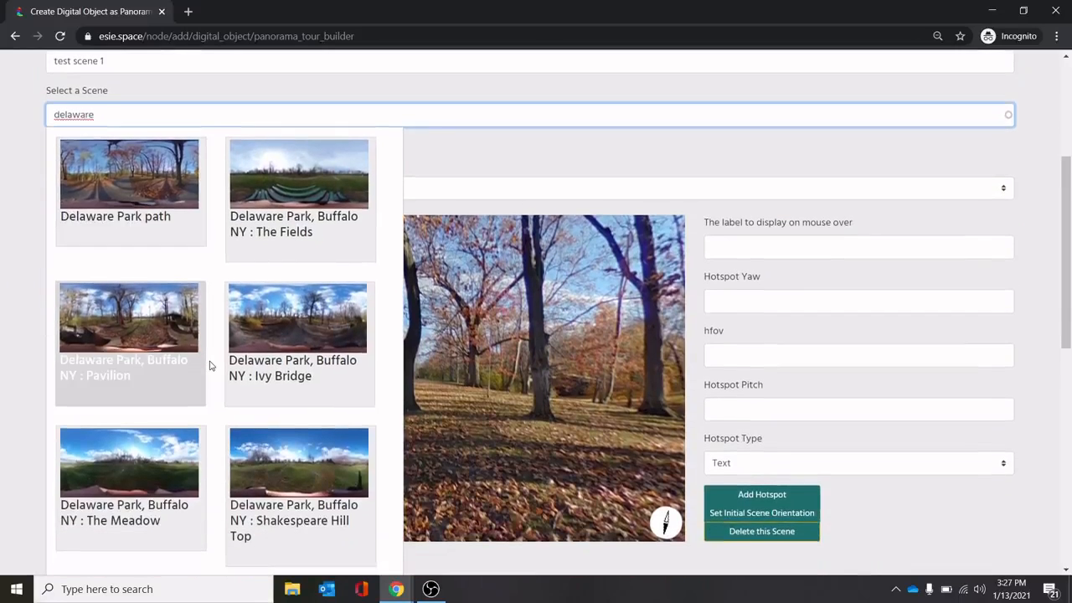
scroll(210, 365, down, 3)
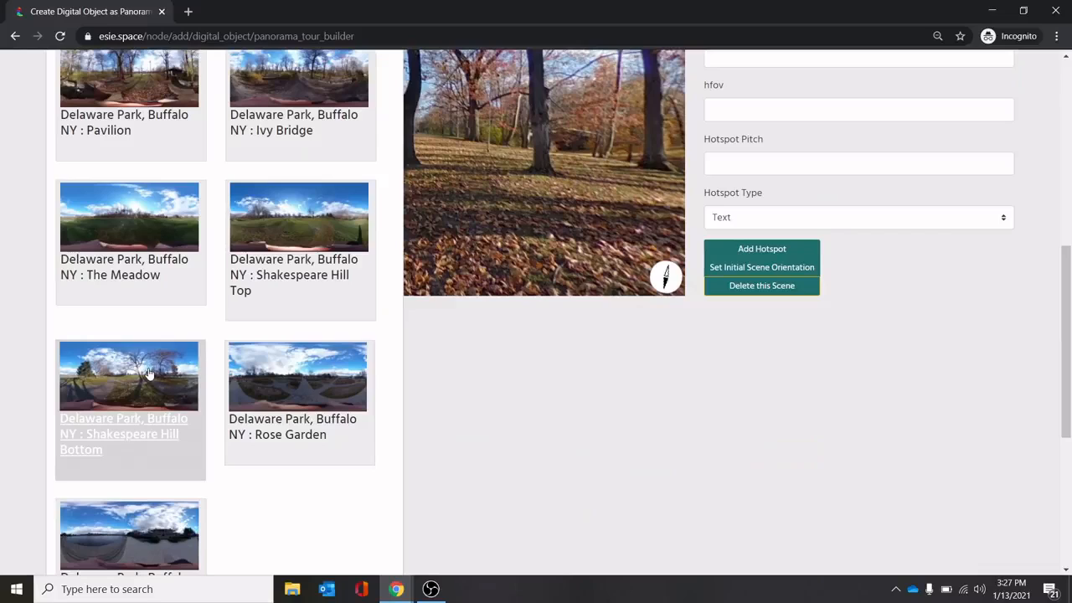
click(149, 374)
scroll(148, 371, up, 3)
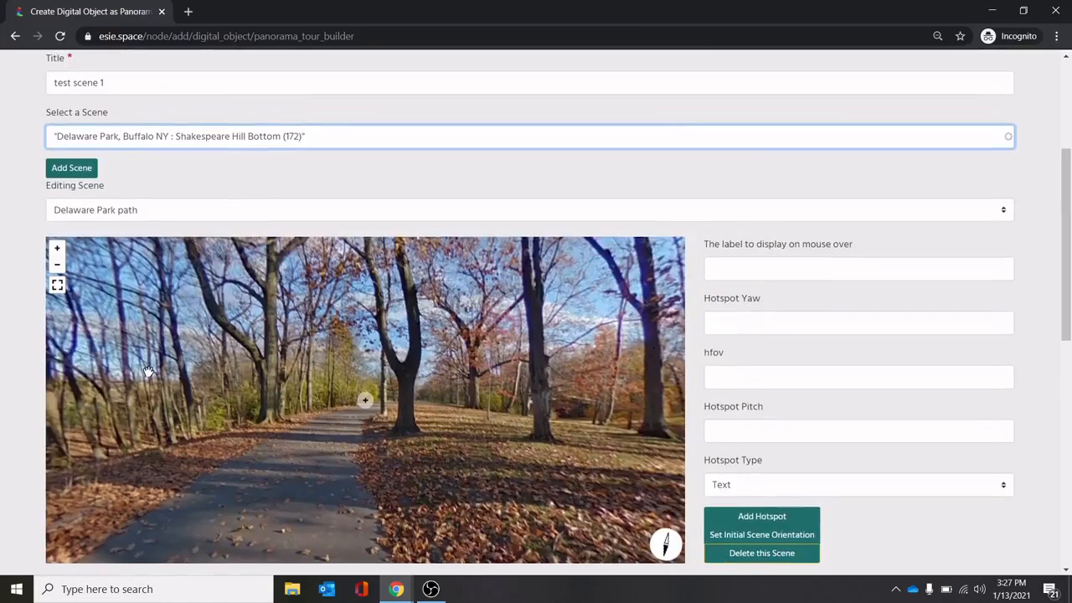
click(69, 167)
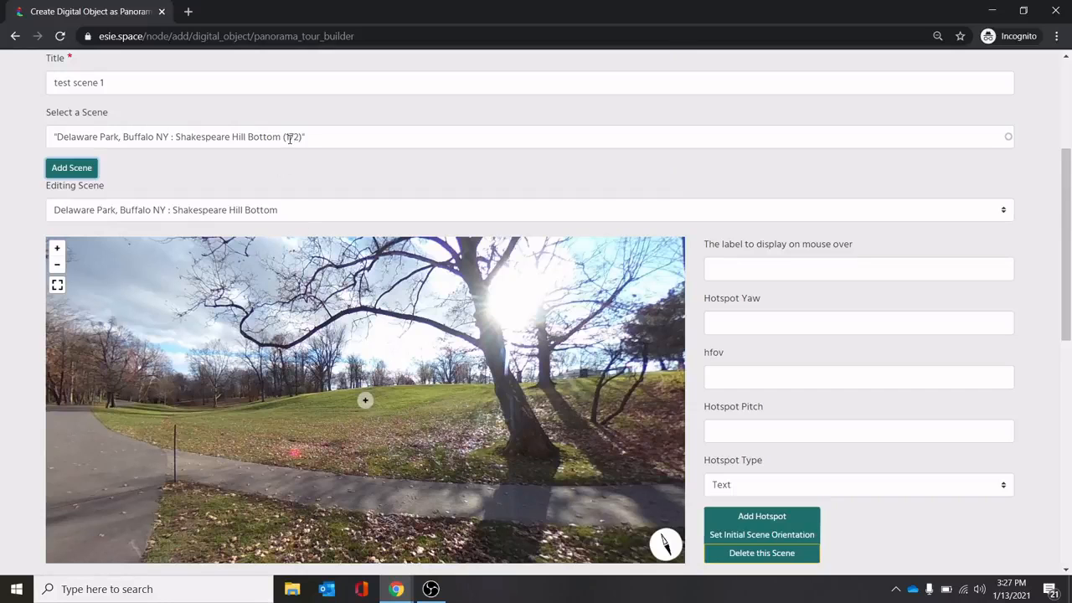
Step: Find "Delaware Park, Buffalo NY : Shakespeare Hill Top" with the search "delaware" and add it as the third scene
drag(330, 136, 32, 122)
text(delaware)
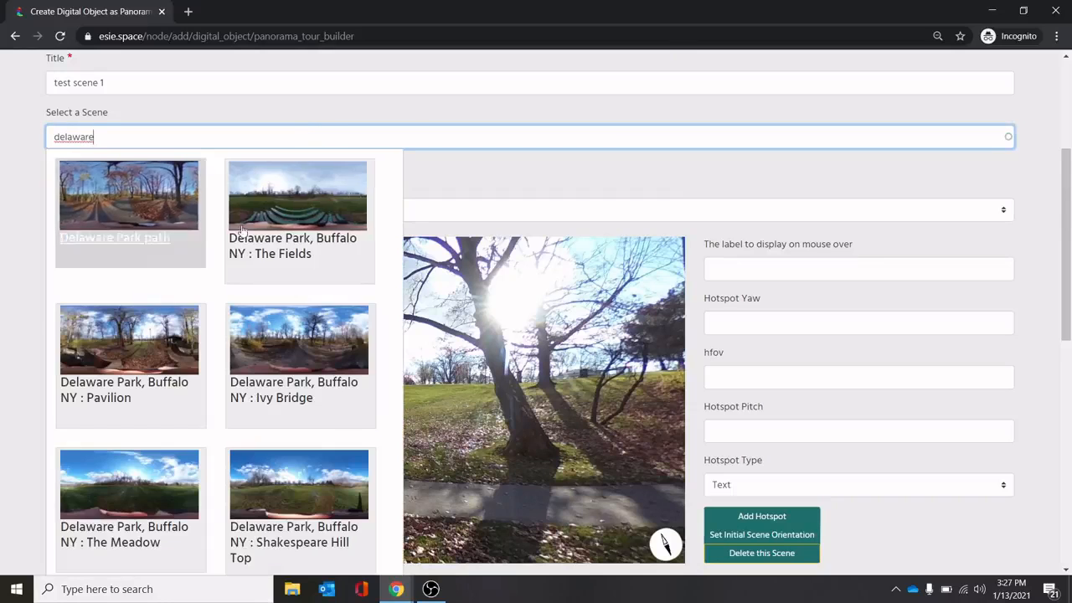
scroll(263, 265, down, 1)
scroll(263, 277, down, 1)
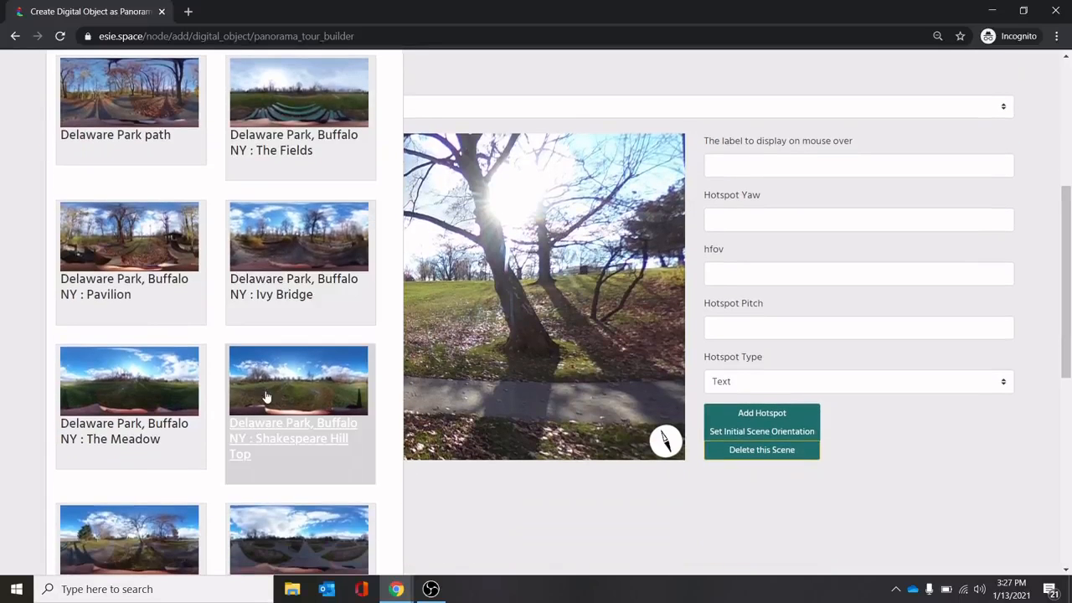
click(267, 397)
scroll(0, 234, up, 1)
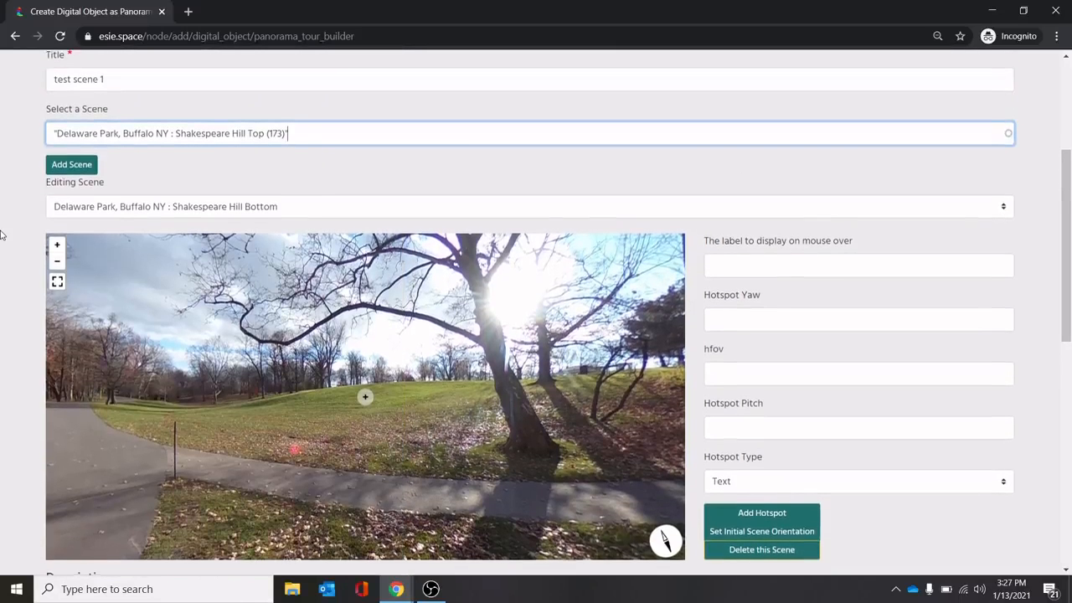
click(55, 165)
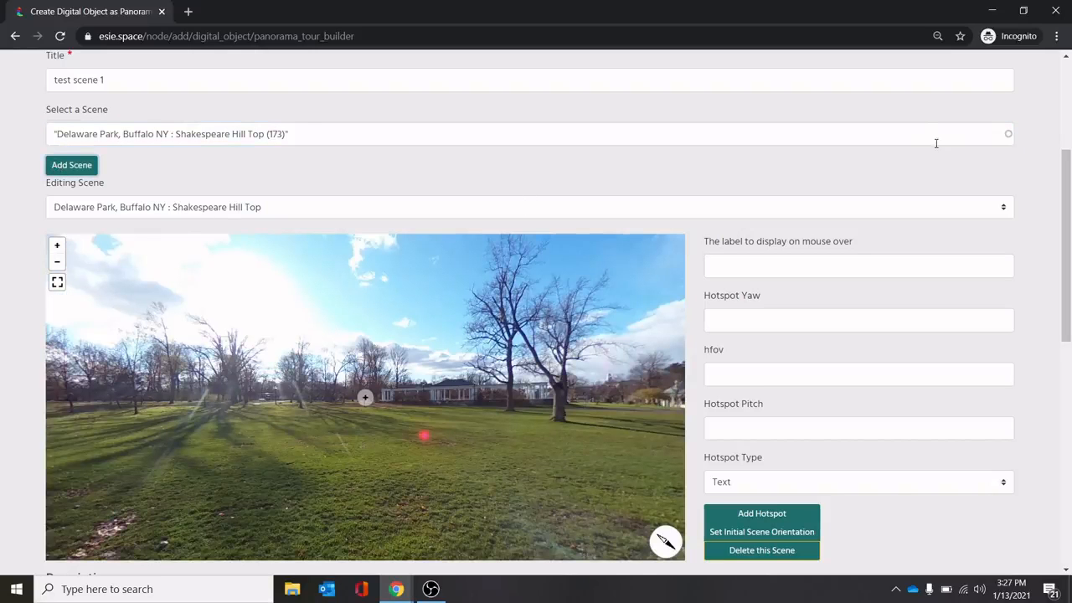
Step: Switch the scene being edited to Delaware Park path
click(1003, 211)
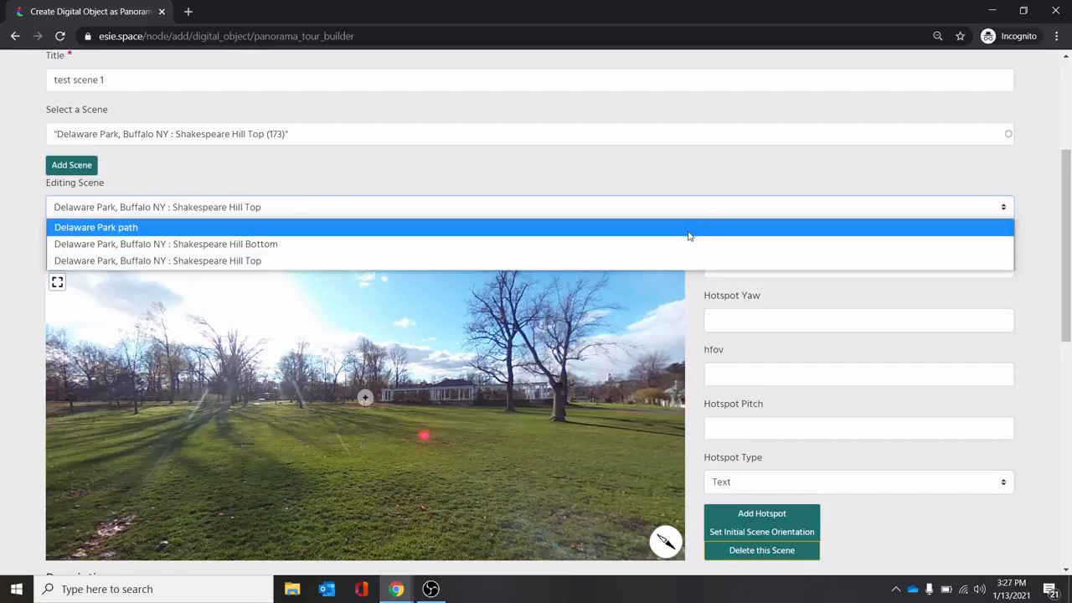
click(134, 227)
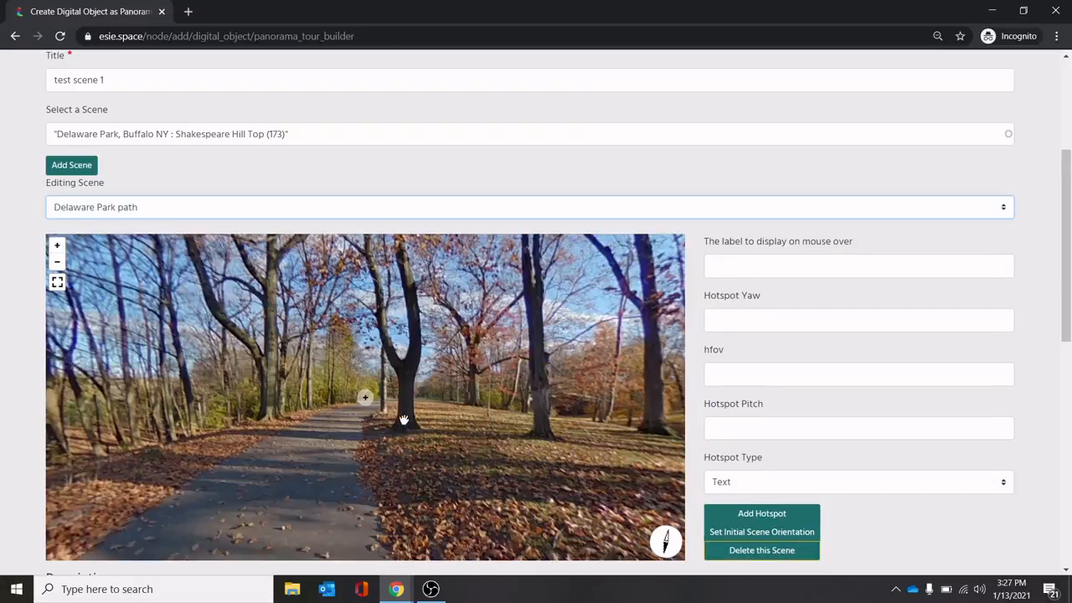
scroll(6, 364, down, 1)
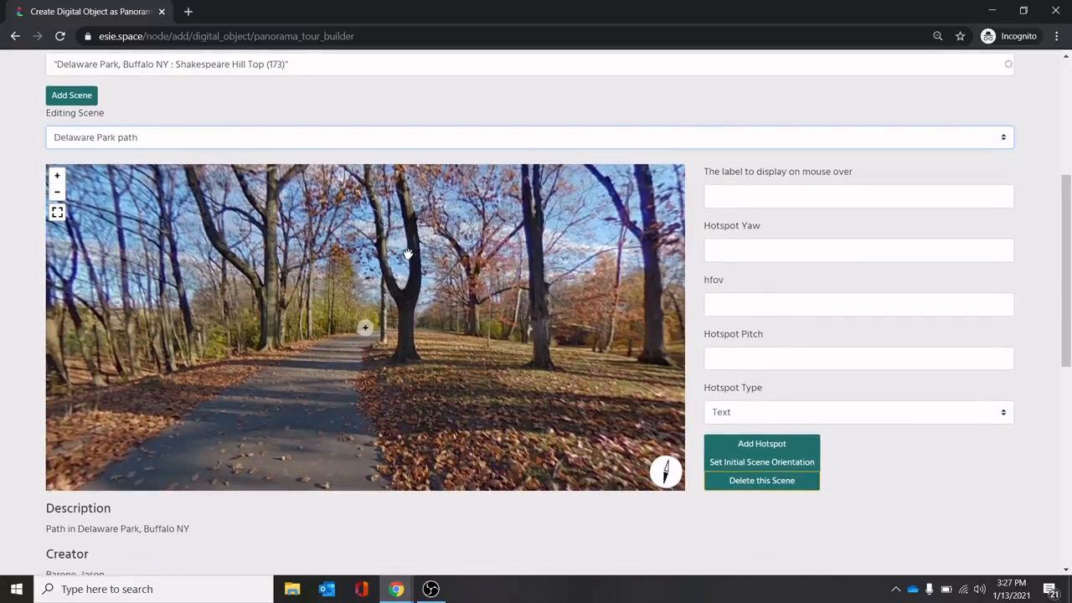
Step: Look around the Delaware Park path panorama and pick several sample points to examine how the hotspot yaw and pitch respond
mouse_move(231, 321)
mouse_down()
mouse_move(210, 325)
mouse_move(239, 313)
mouse_up()
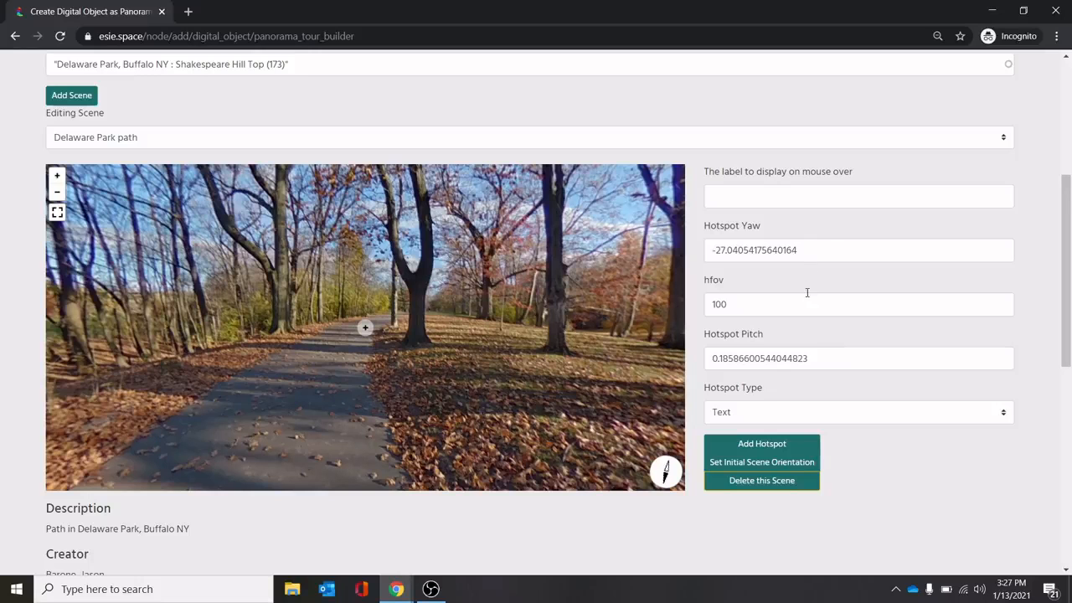
click(519, 307)
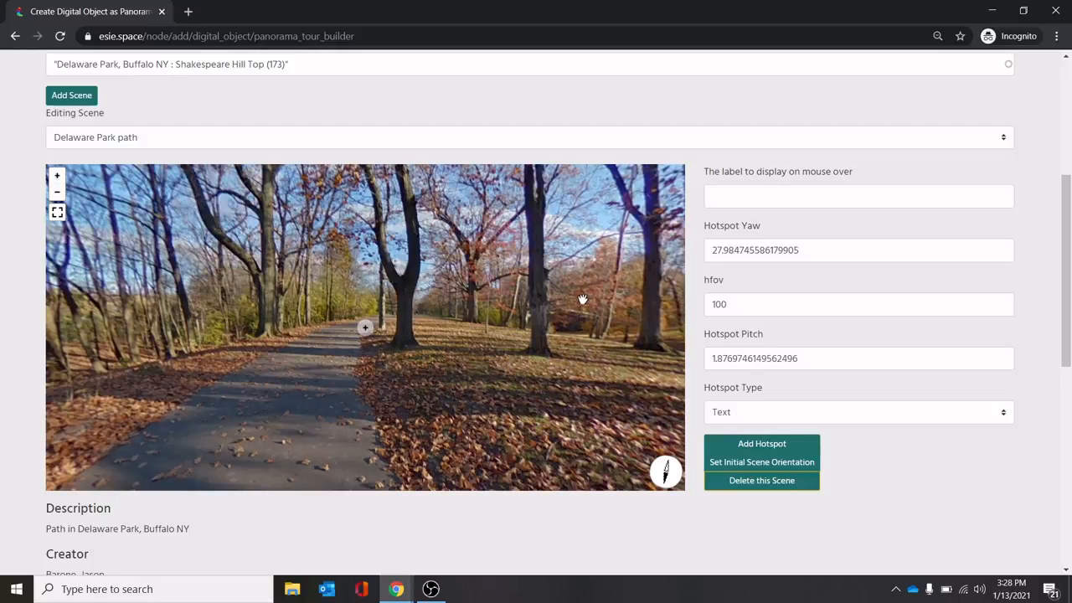
drag(584, 294, 373, 320)
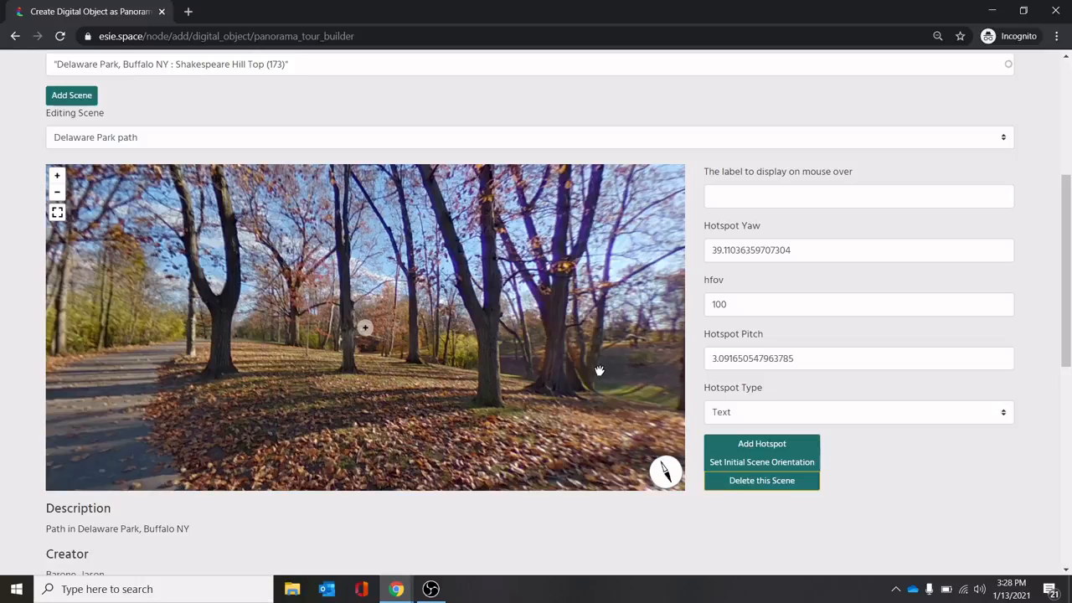
drag(599, 371, 403, 369)
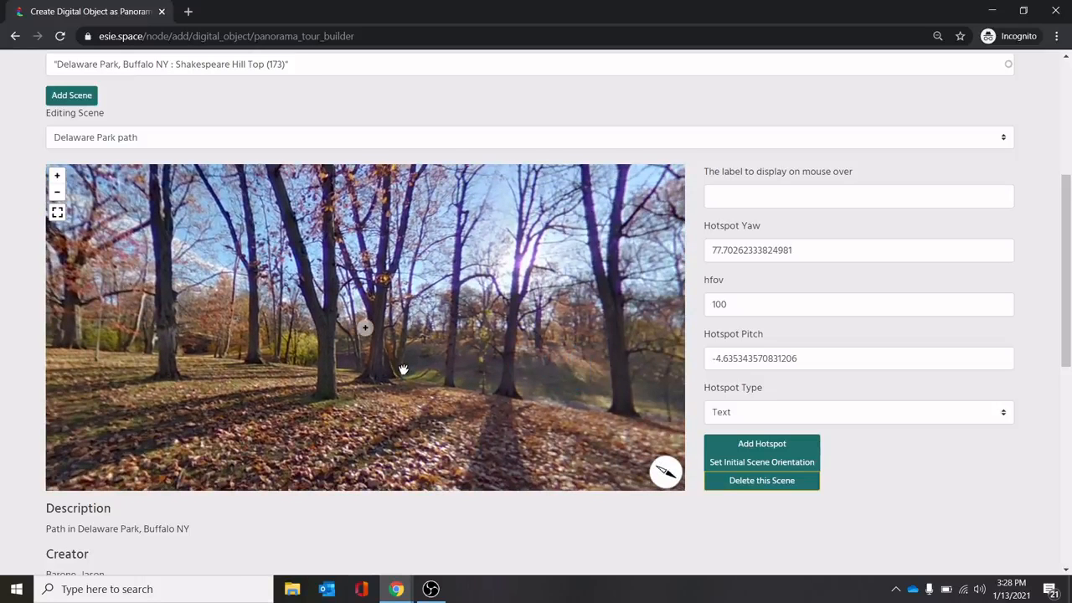
click(578, 352)
click(602, 397)
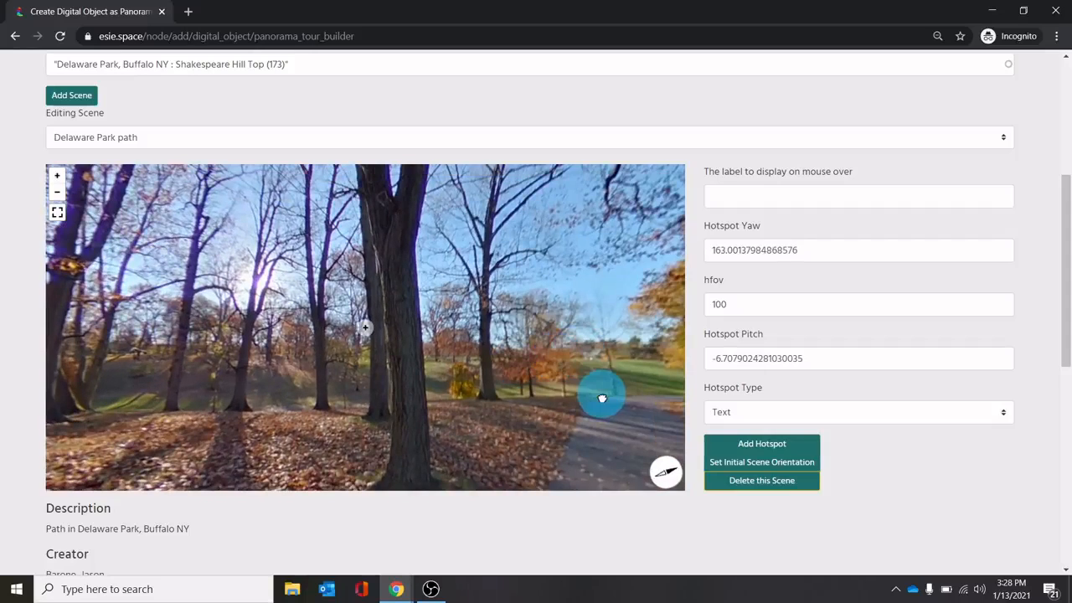
drag(601, 398, 385, 397)
click(421, 372)
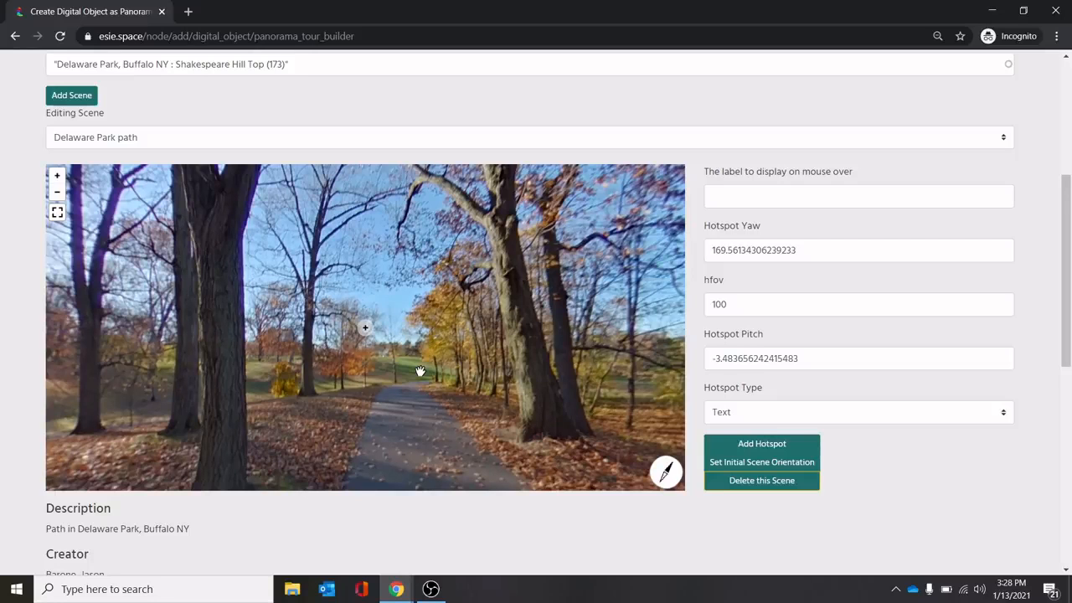
click(260, 381)
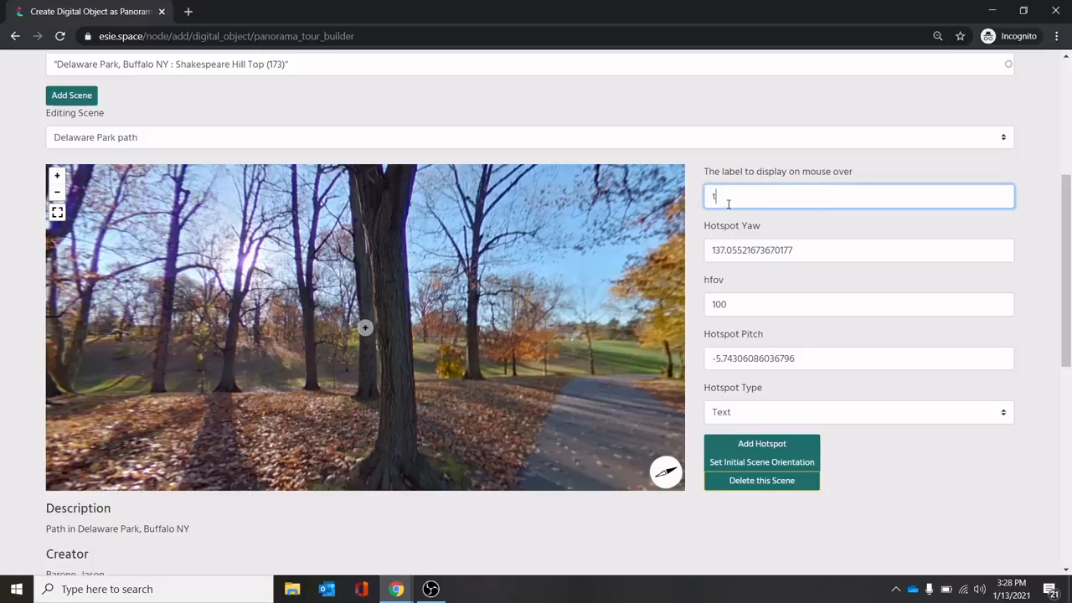
Step: Add a Text hotspot labelled "this is test text" among the trees, at about yaw 104.3 and pitch -2.6
text(his is test text)
drag(236, 361, 458, 371)
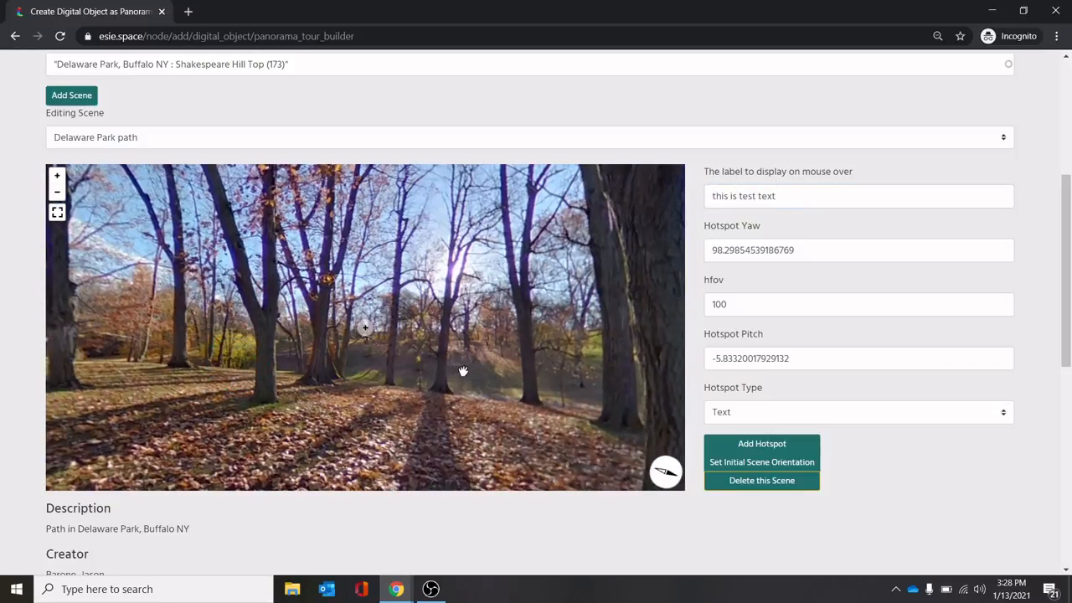
click(477, 356)
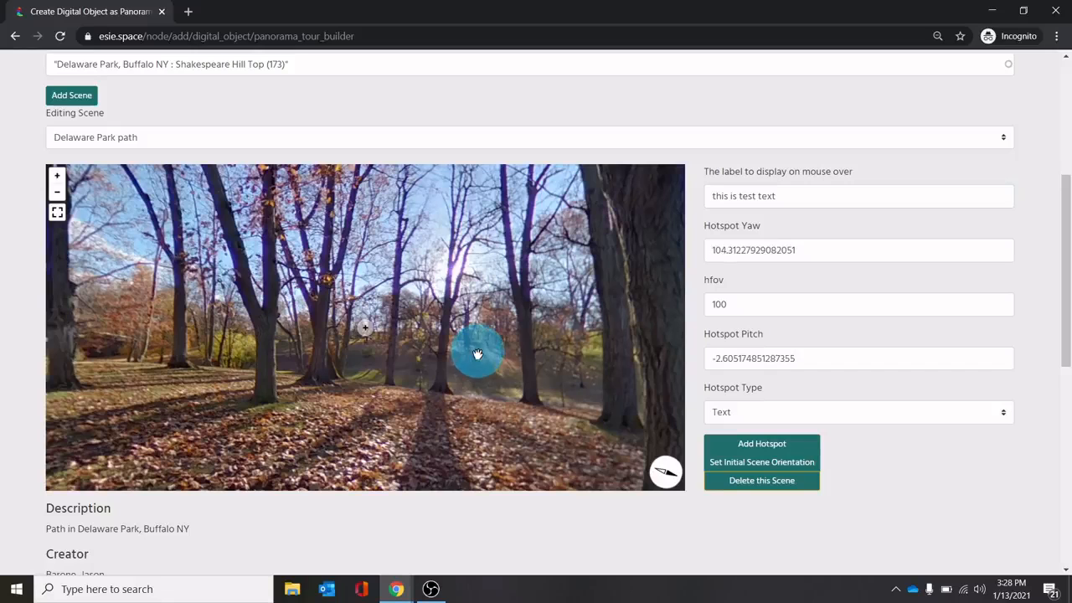
click(754, 414)
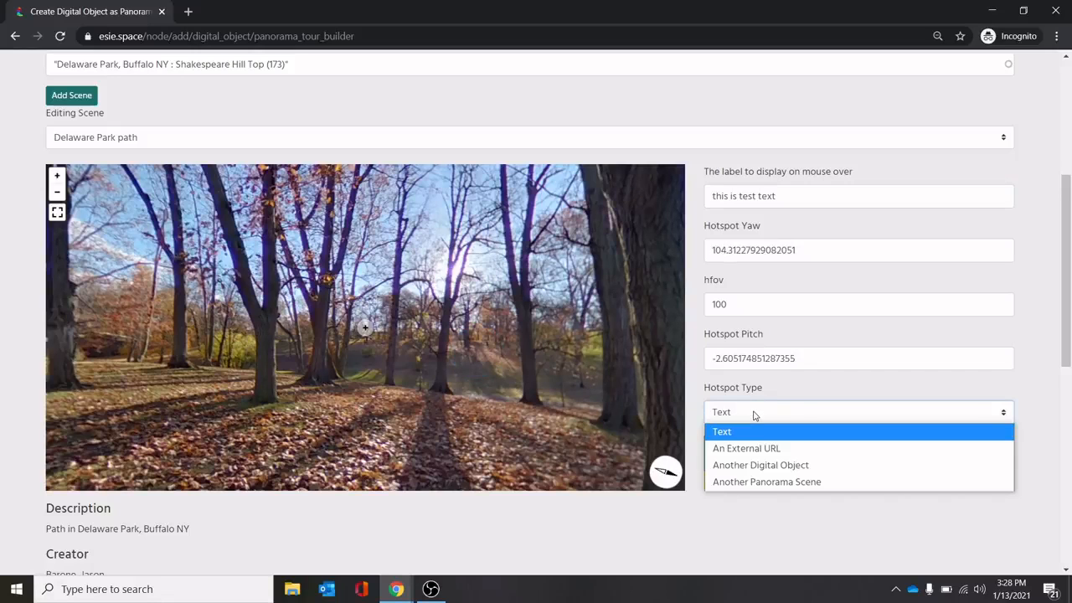
click(753, 413)
click(757, 445)
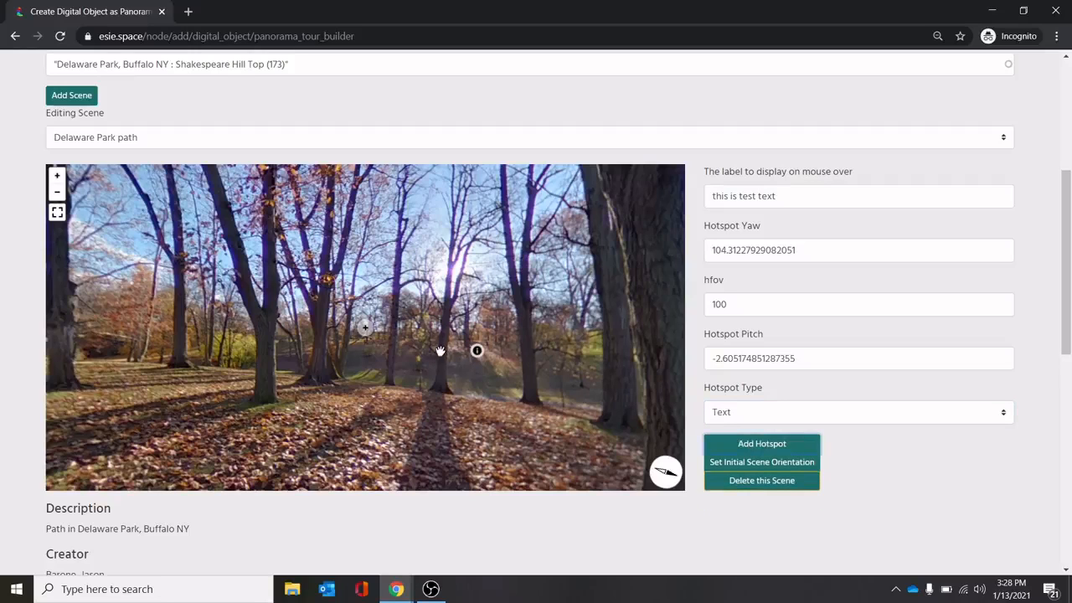
mouse_move(477, 352)
Step: Turn the Delaware Park path panorama toward the paved path and set the hotspot label to "To Shakespeare Hill Bottom"
drag(631, 366, 265, 372)
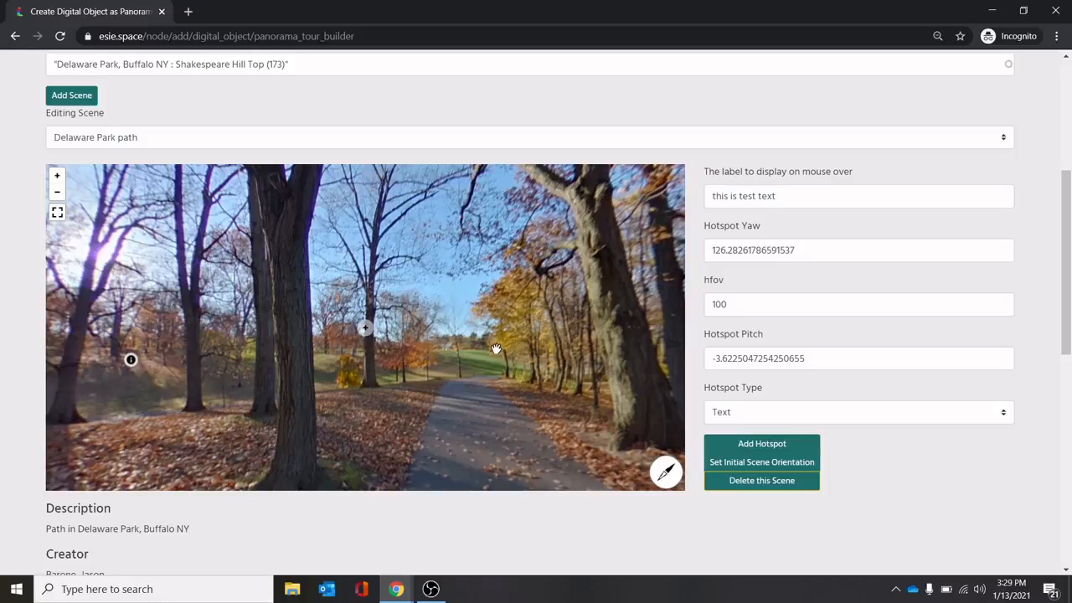
click(778, 193)
drag(777, 193, 663, 200)
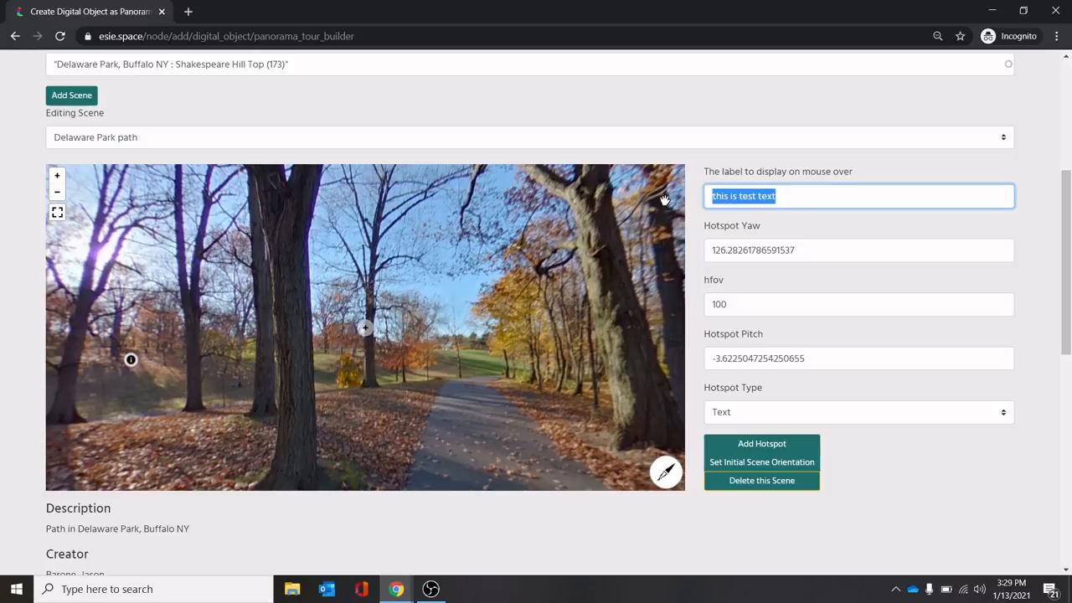
text(To SHake)
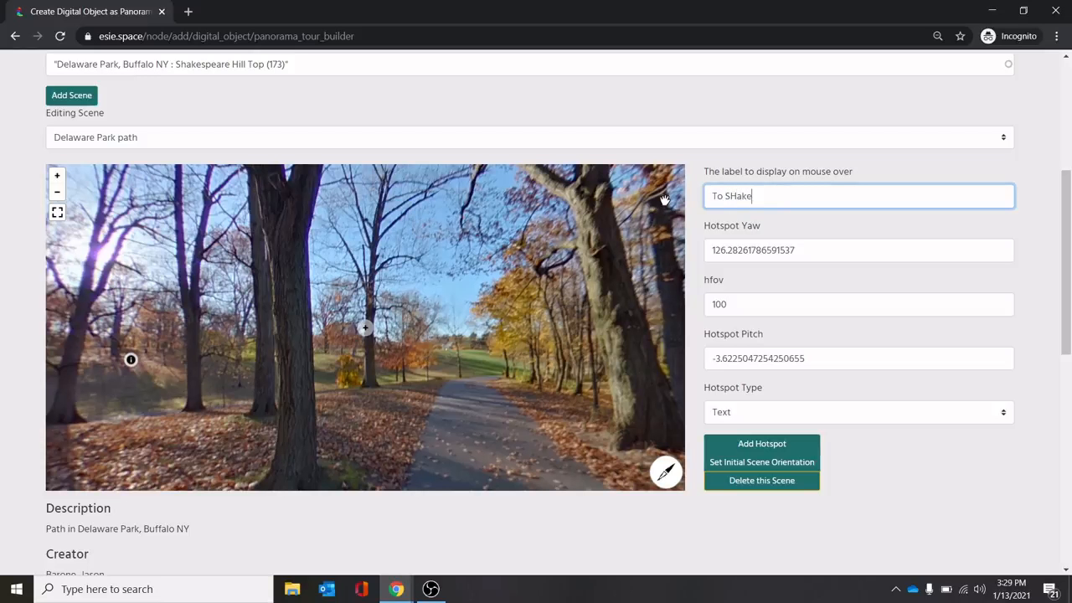
text(speare Hill)
key(BackSpace)
key(BackSpace)
key(BackSpace)
key(BackSpace)
key(BackSpace)
key(BackSpace)
key(BackSpace)
key(BackSpace)
key(BackSpace)
key(BackSpace)
key(BackSpace)
key(BackSpace)
key(BackSpace)
key(BackSpace)
text(hakespeare Hill Bottom)
Step: Add an Another Panorama Scene hotspot linked to Shakespeare Hill Bottom at the path's far end, about yaw 166.5 and pitch -2.8, and test it
click(855, 415)
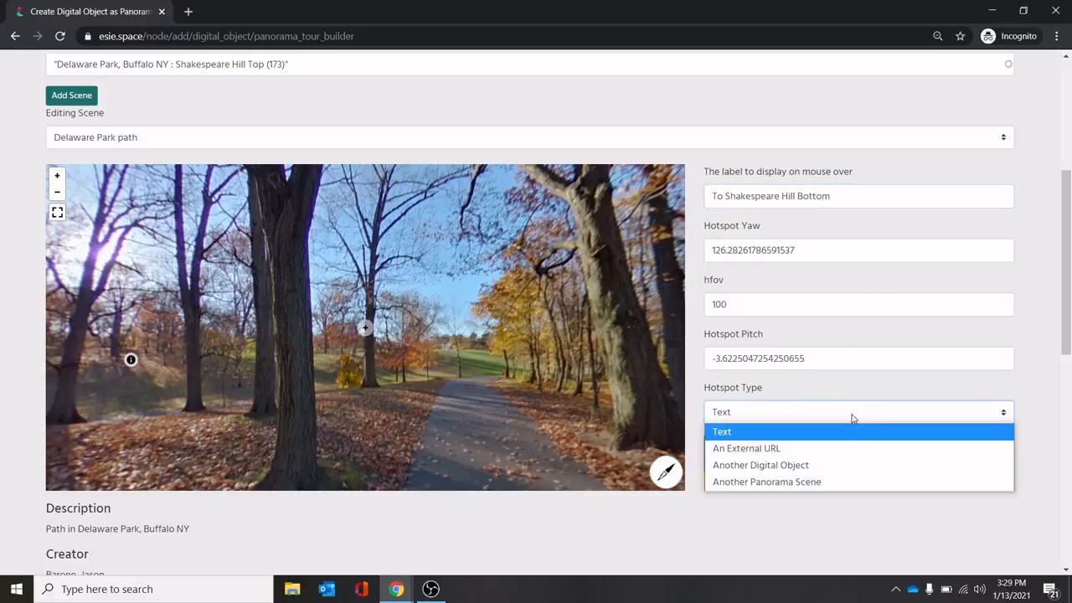
click(804, 483)
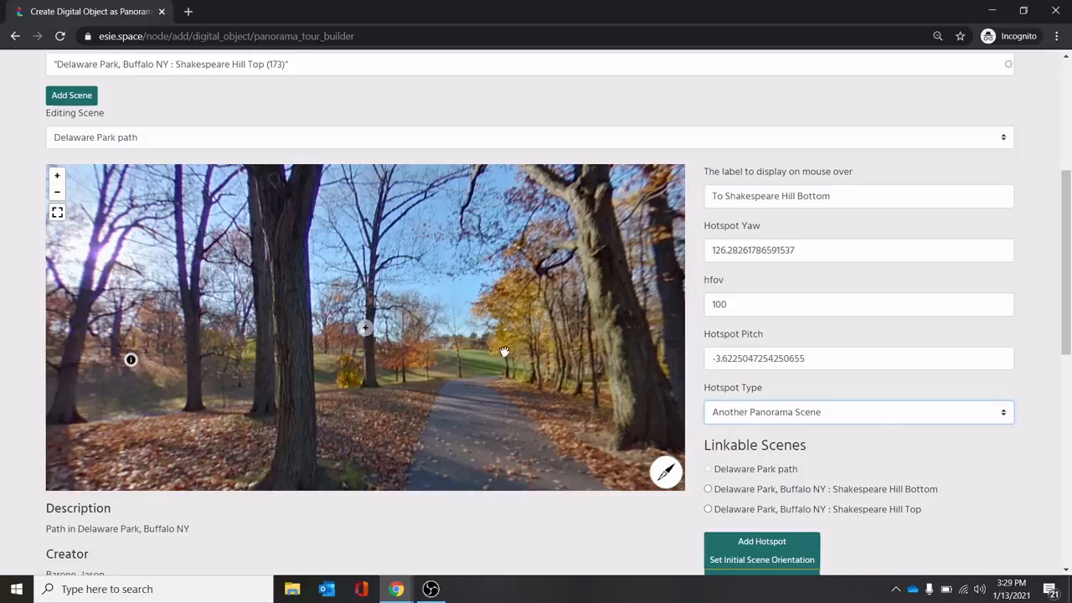
click(471, 360)
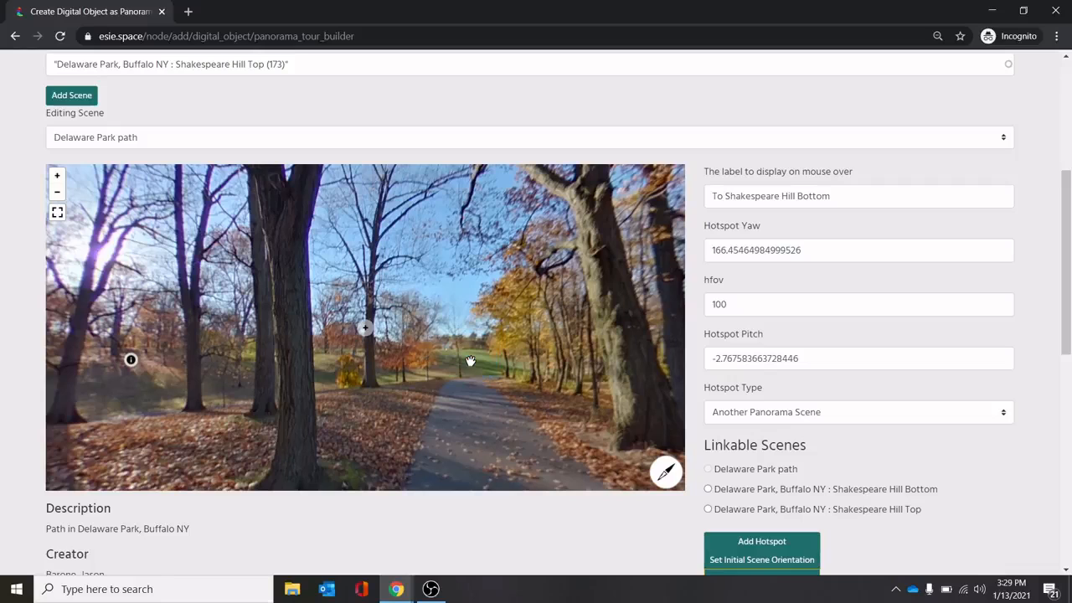
click(778, 545)
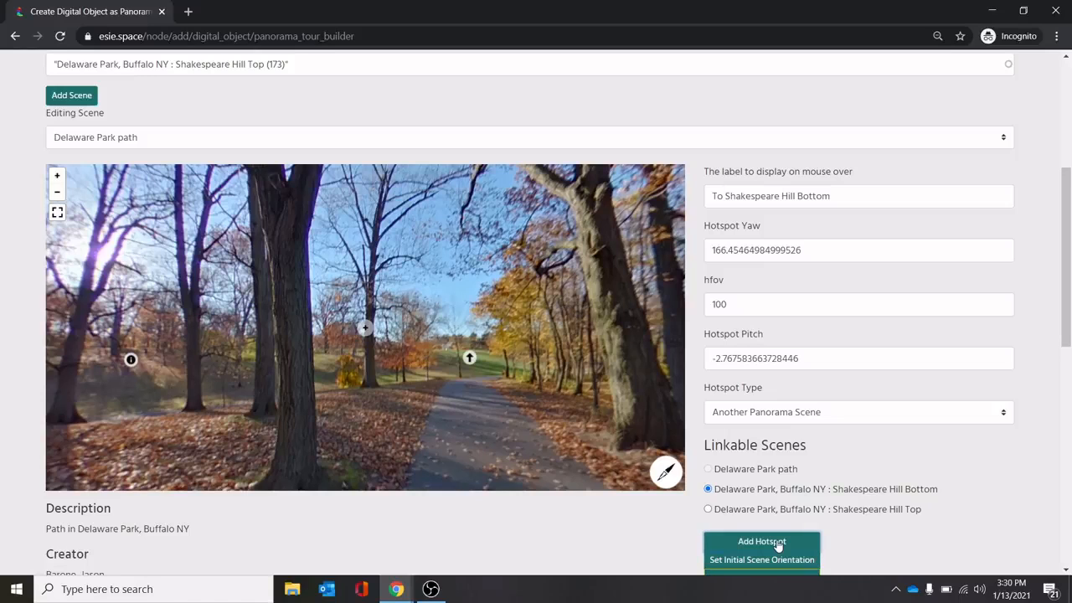
mouse_move(471, 362)
click(470, 359)
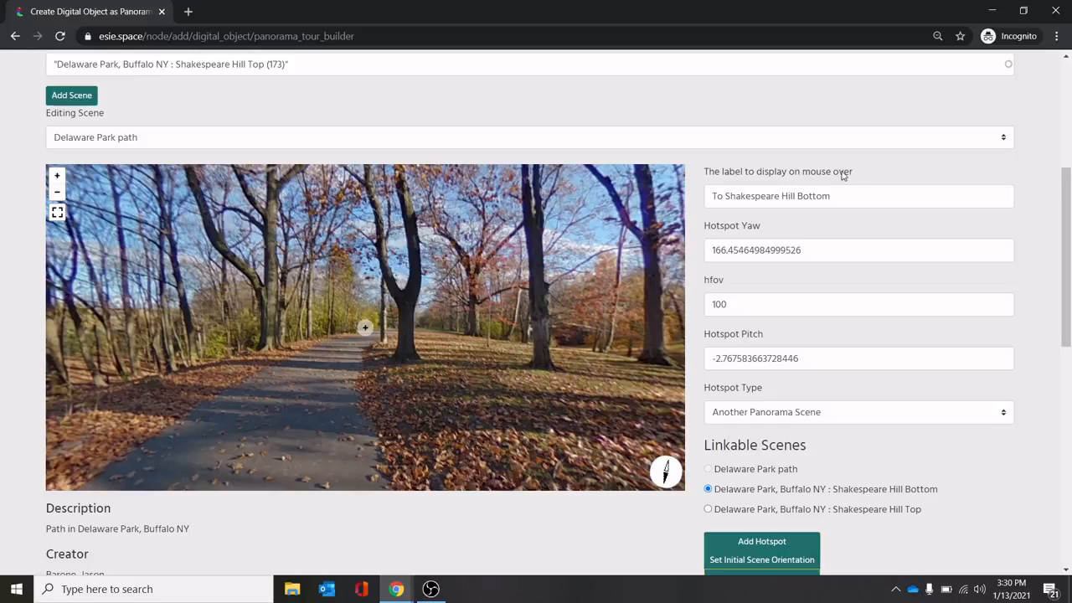
Step: Switch the scene being edited to Shakespeare Hill Bottom and pick the far end of its paved path, about yaw -47.4 and pitch 0.8
click(1006, 139)
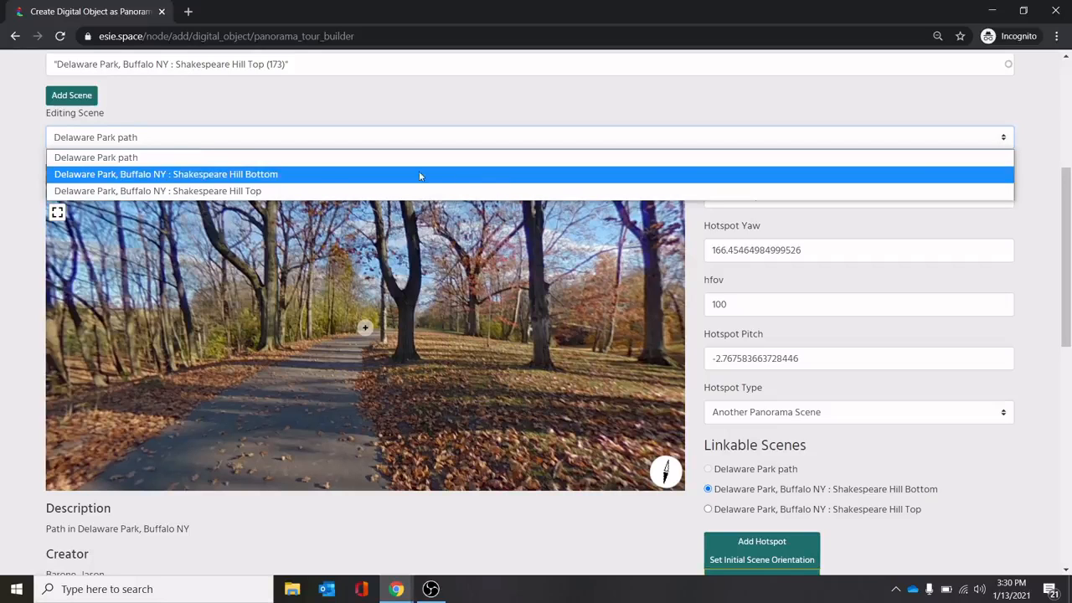
click(278, 175)
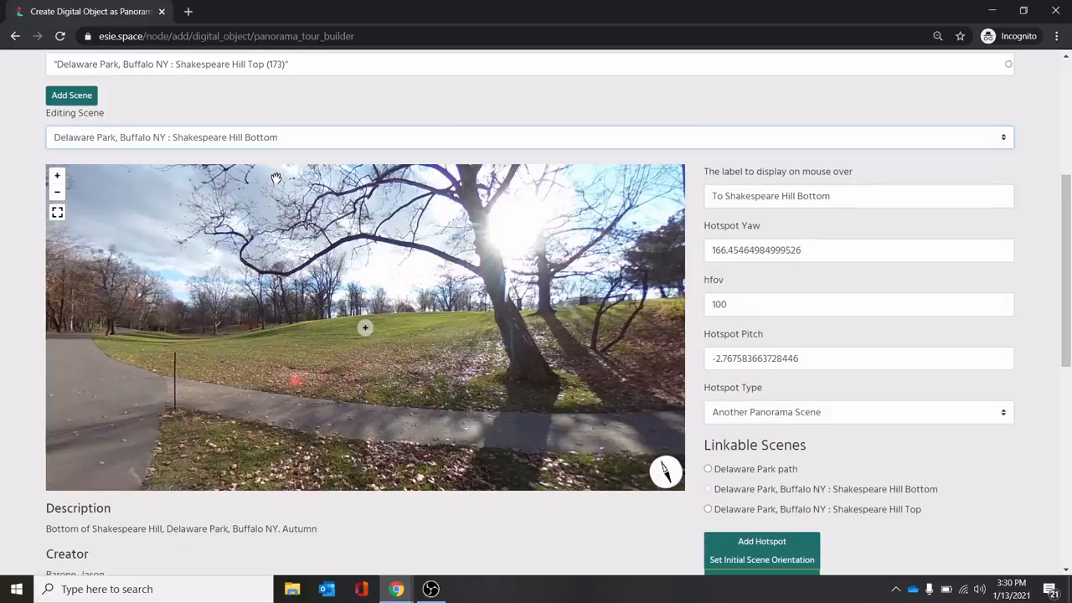
click(251, 343)
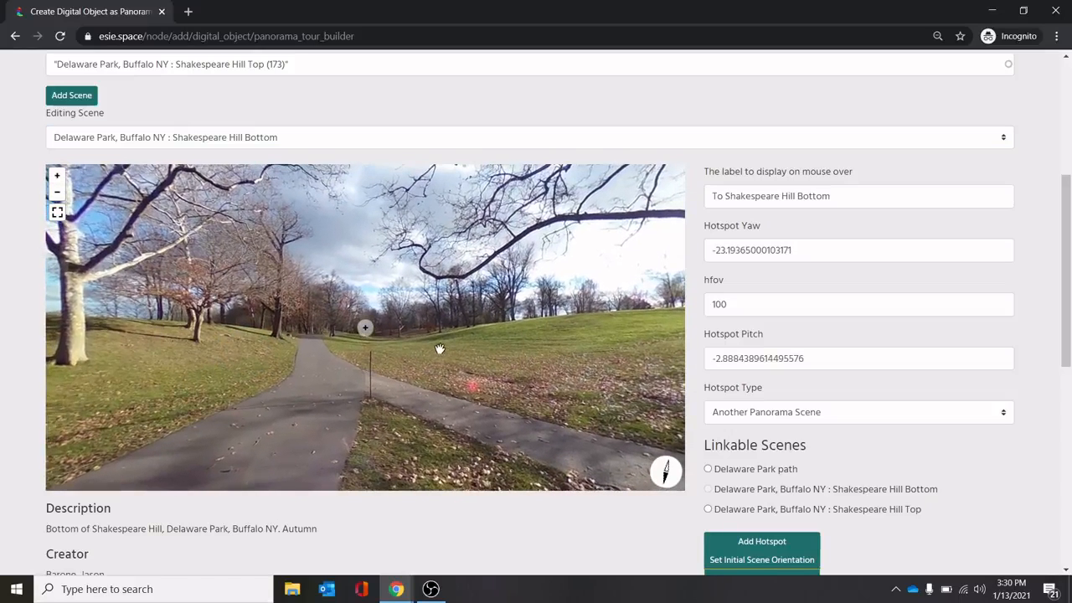
click(316, 333)
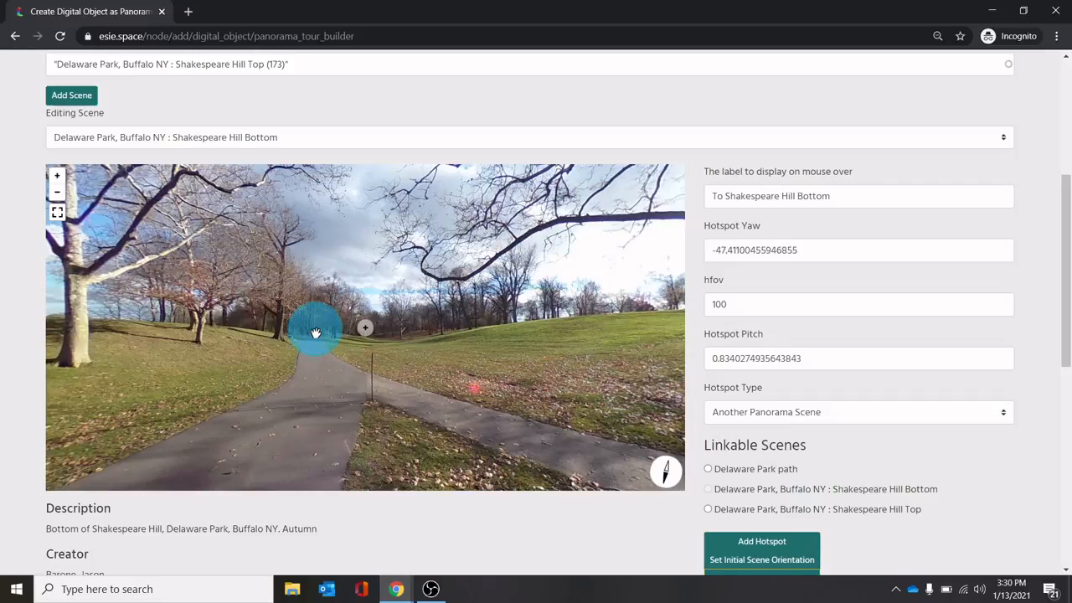
Step: Label the hotspot "To Delaware Park path", link it to the Delaware Park path scene and add it
drag(839, 201, 800, 201)
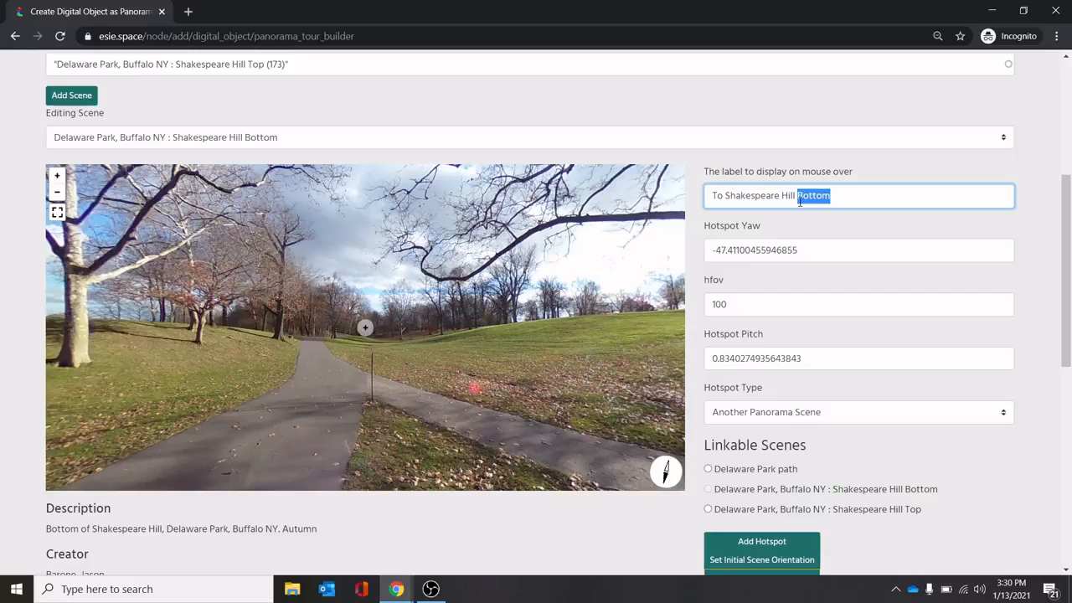
text(path)
drag(795, 201, 726, 201)
text(Delaware Par)
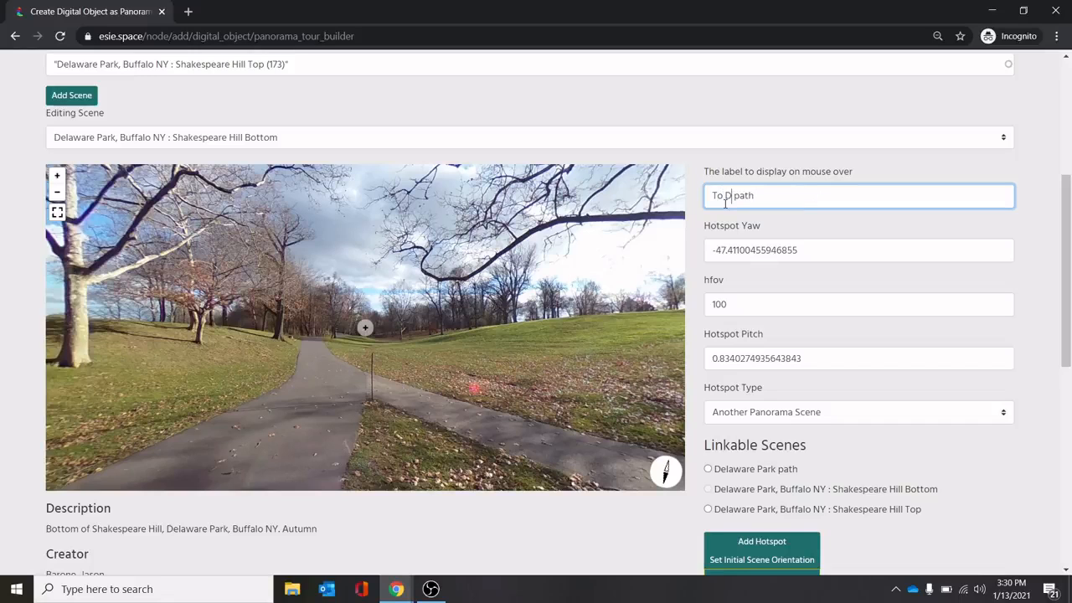
text(k)
click(708, 470)
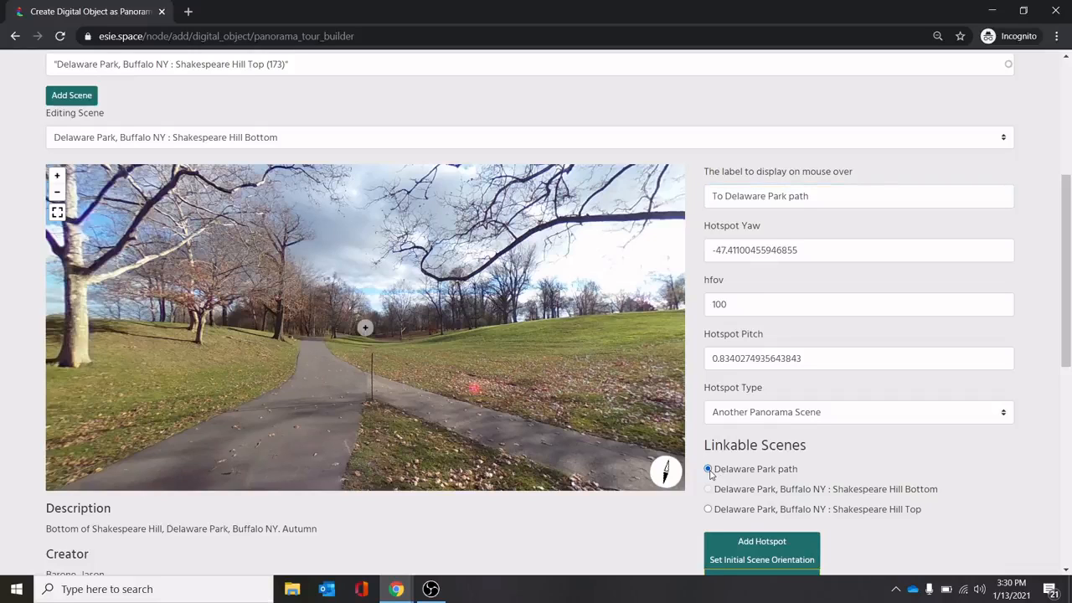
click(760, 544)
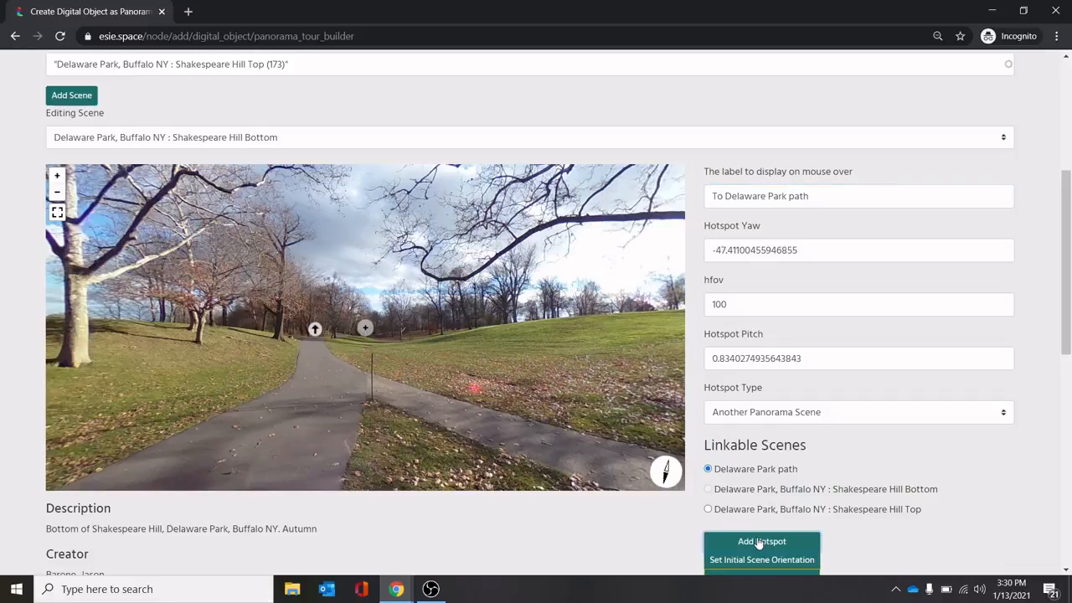
mouse_move(314, 330)
Step: Turn the Shakespeare Hill Bottom panorama toward the hill and set the hotspot label to "To Shakespeare Hill top"
drag(543, 366, 295, 383)
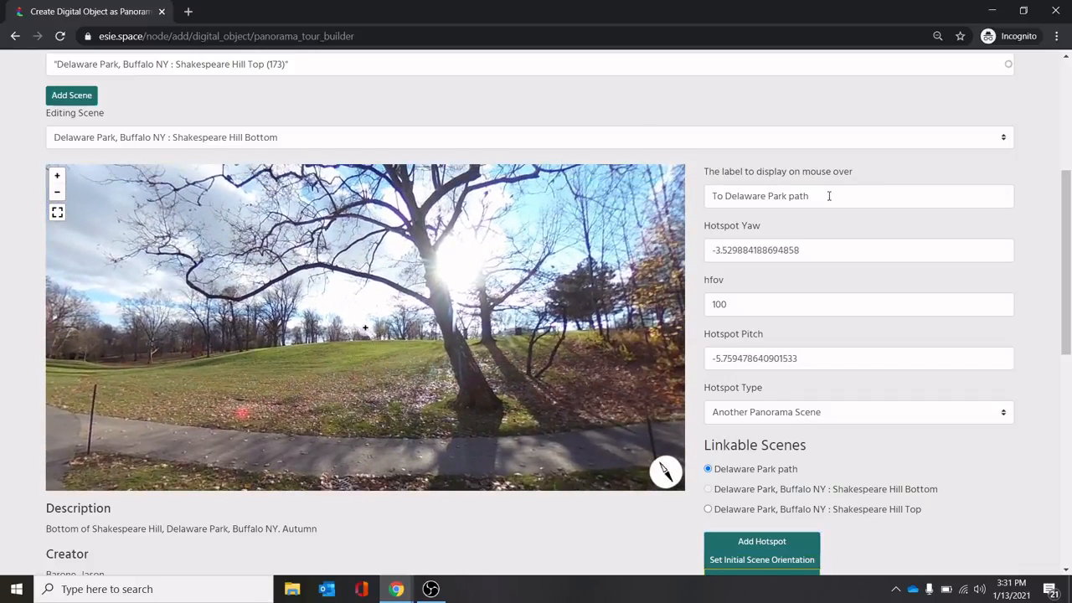
drag(829, 196, 731, 202)
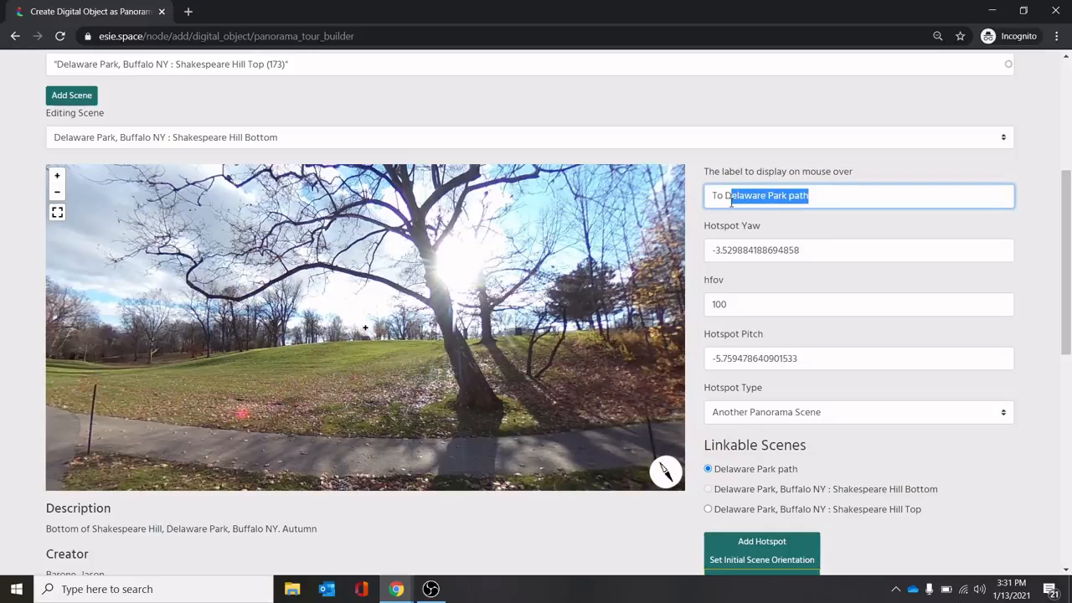
text(Shak)
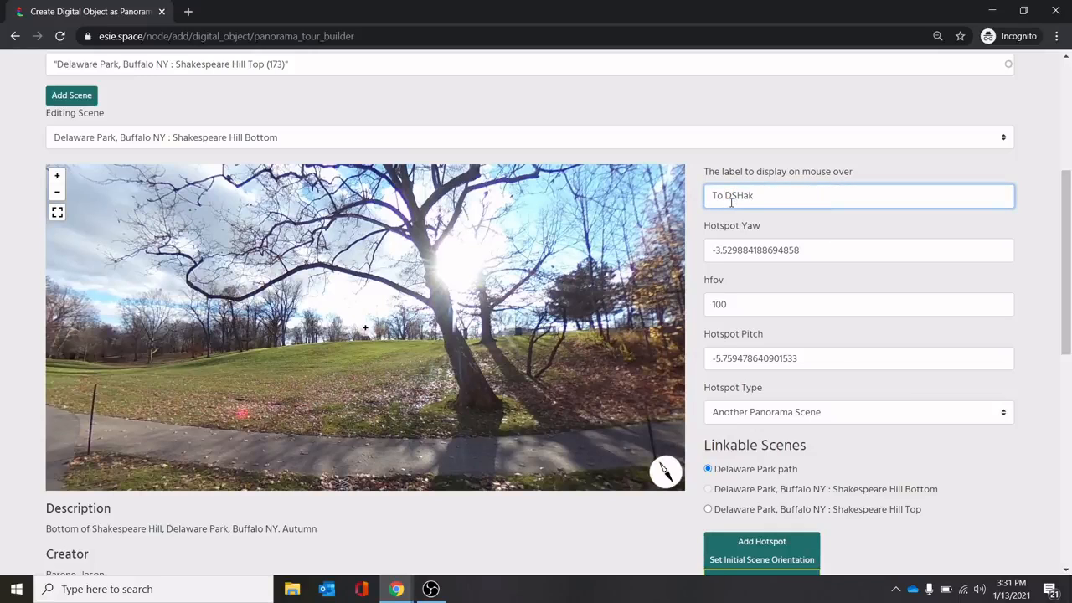
key(BackSpace)
key(BackSpace)
key(BackSpace)
key(BackSpace)
text(Shakep)
key(BackSpace)
text(speare hi)
key(BackSpace)
key(BackSpace)
text(Hill top)
Step: Add a hotspot linked to Shakespeare Hill Top on the hill's crest, about yaw 14.4 and pitch 5.3, and review the placed hotspots
click(389, 329)
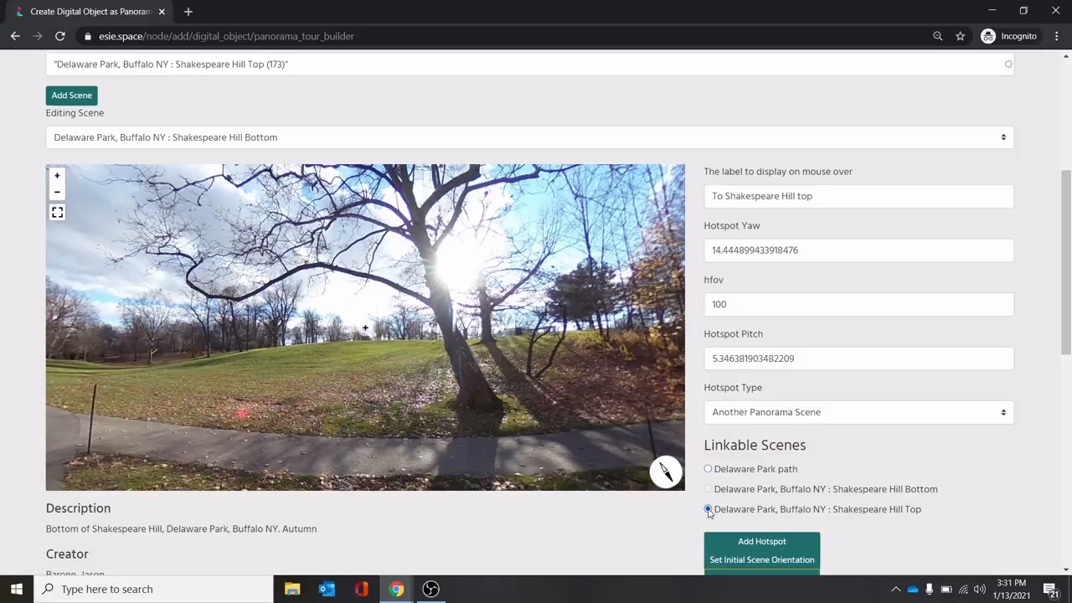
click(768, 541)
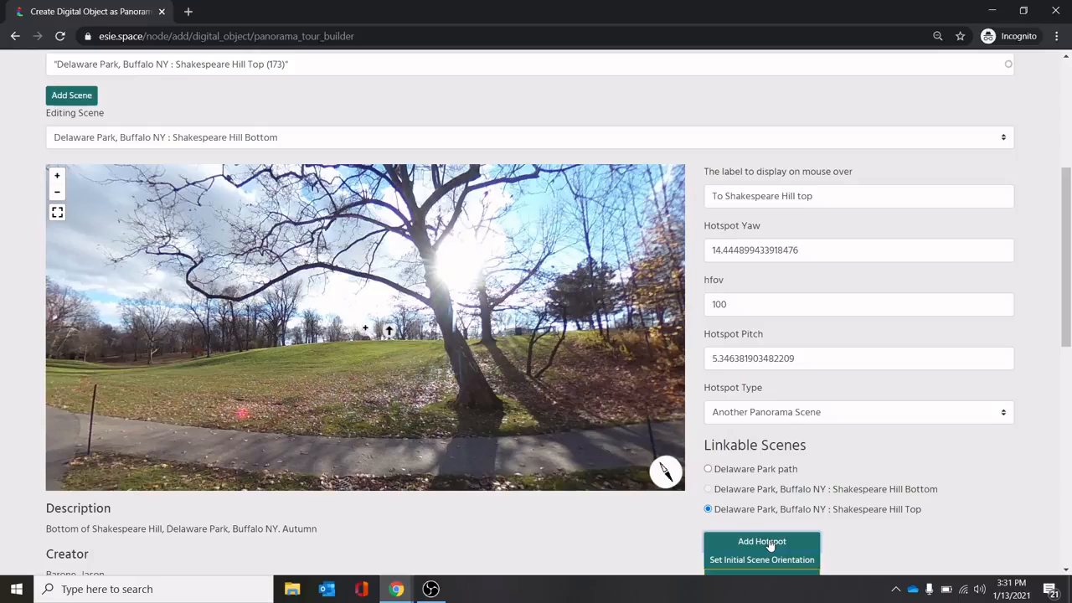
mouse_move(390, 332)
scroll(19, 431, down, 1)
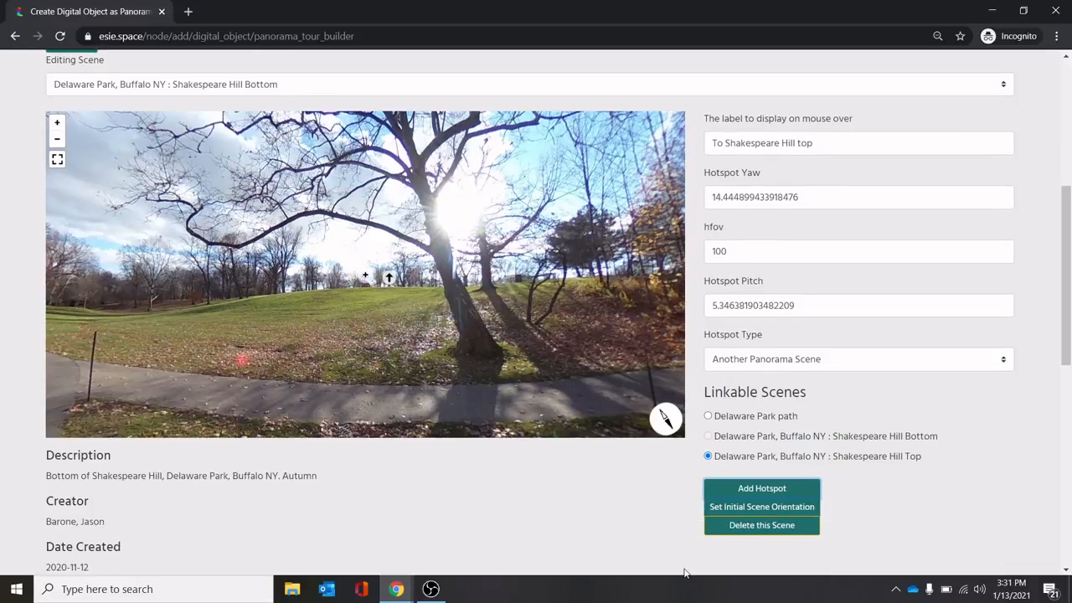
click(244, 339)
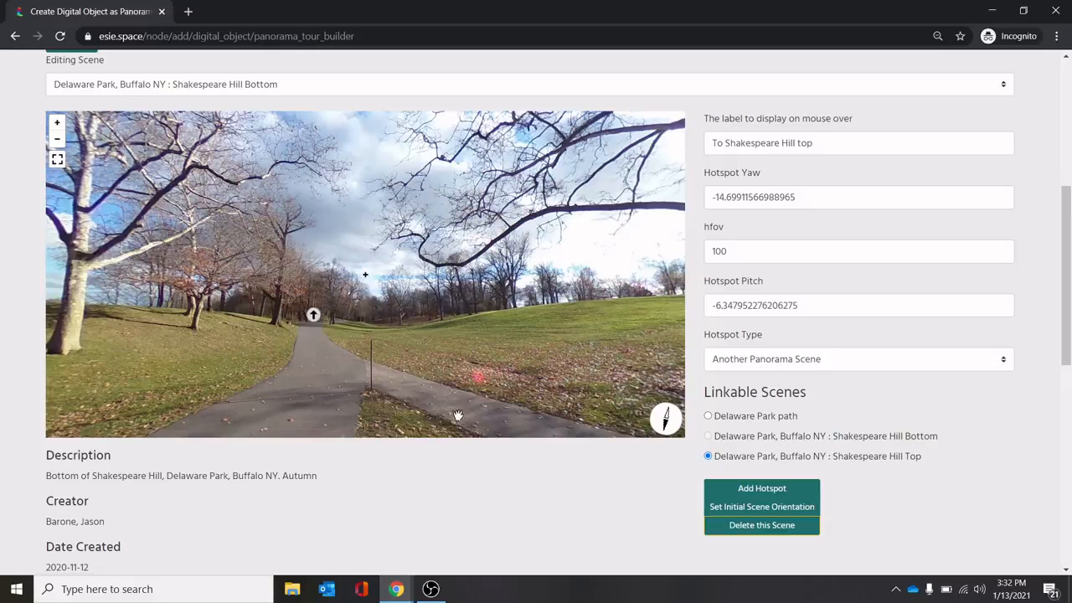
drag(500, 354, 284, 358)
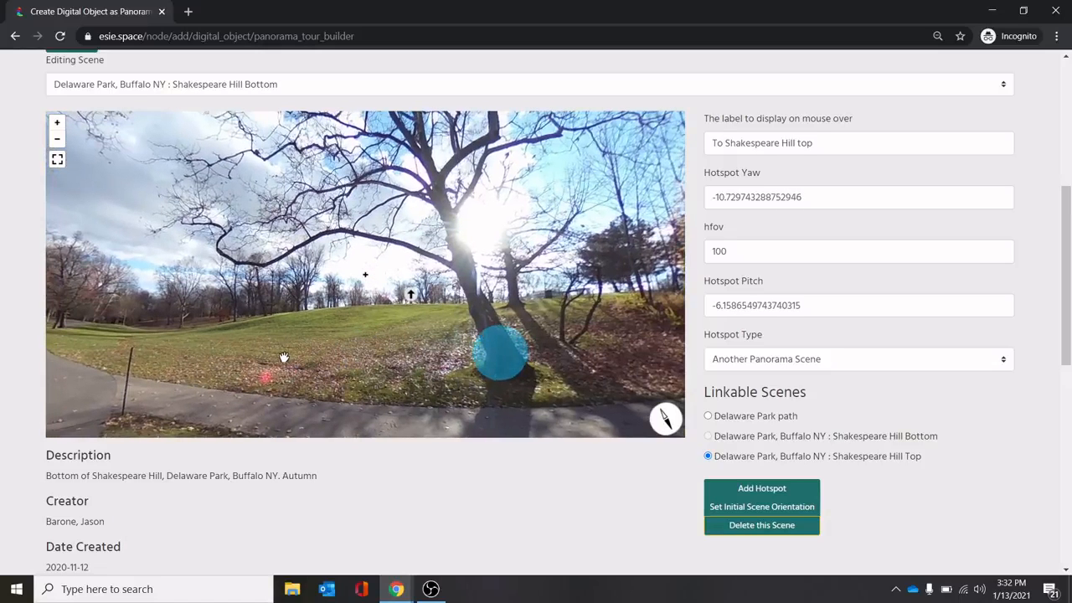
Step: Switch the scene being edited to Shakespeare Hill Top and pick a point on the path below the hill, about yaw 140.4 and pitch -8.4
click(1002, 85)
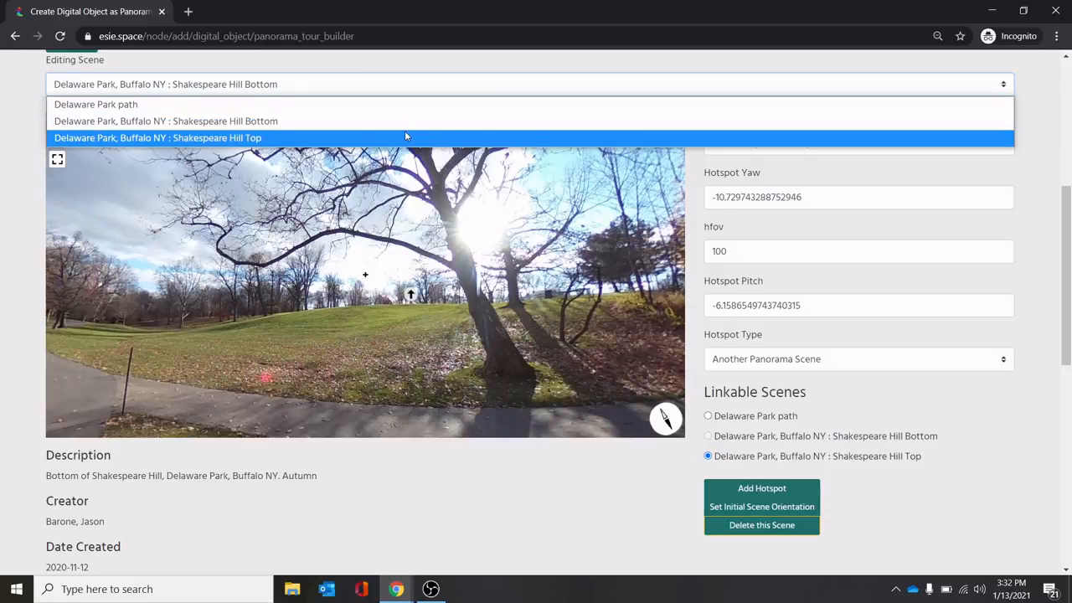
click(404, 137)
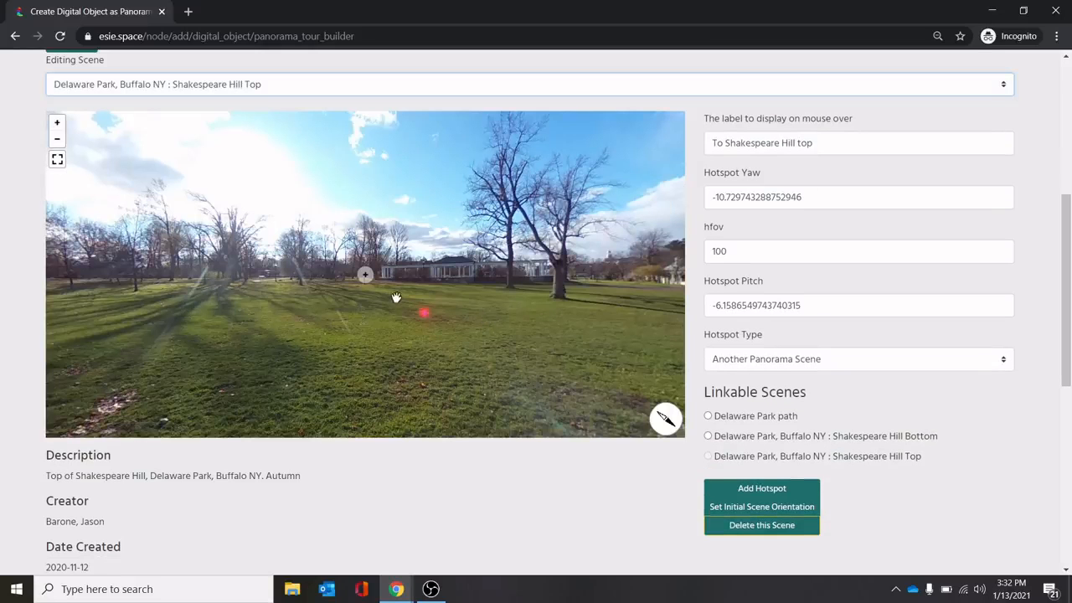
drag(340, 286, 475, 224)
drag(106, 268, 393, 326)
drag(172, 291, 396, 304)
drag(176, 335, 379, 344)
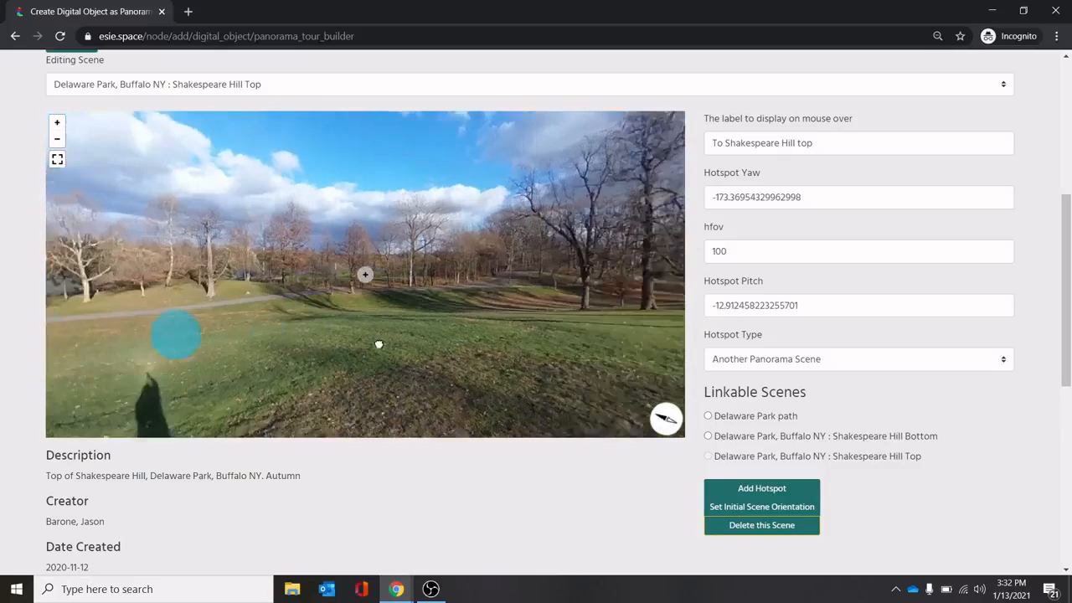
drag(211, 354, 292, 341)
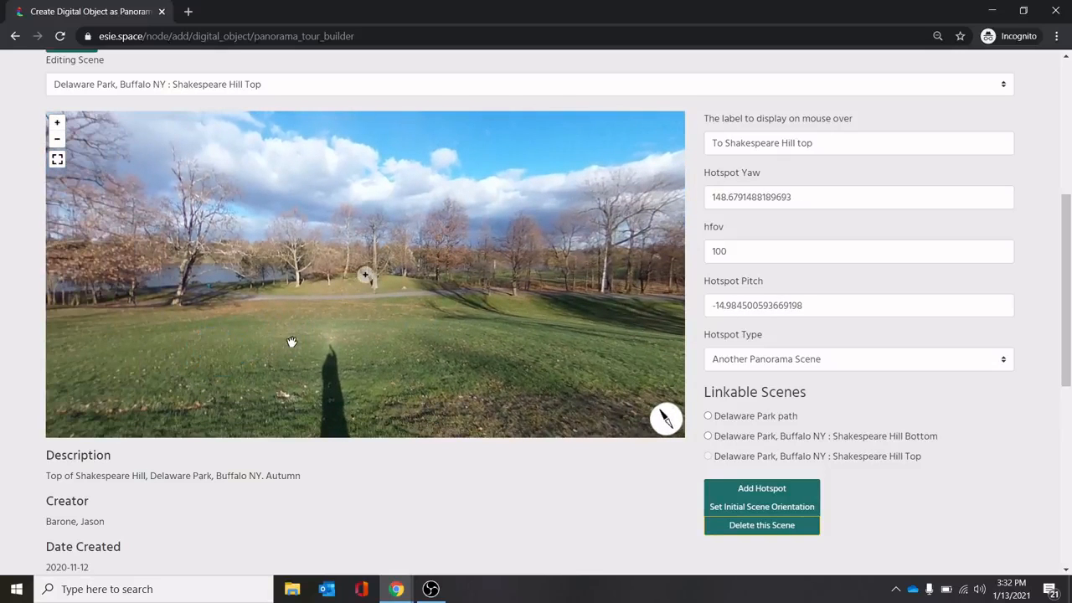
click(244, 299)
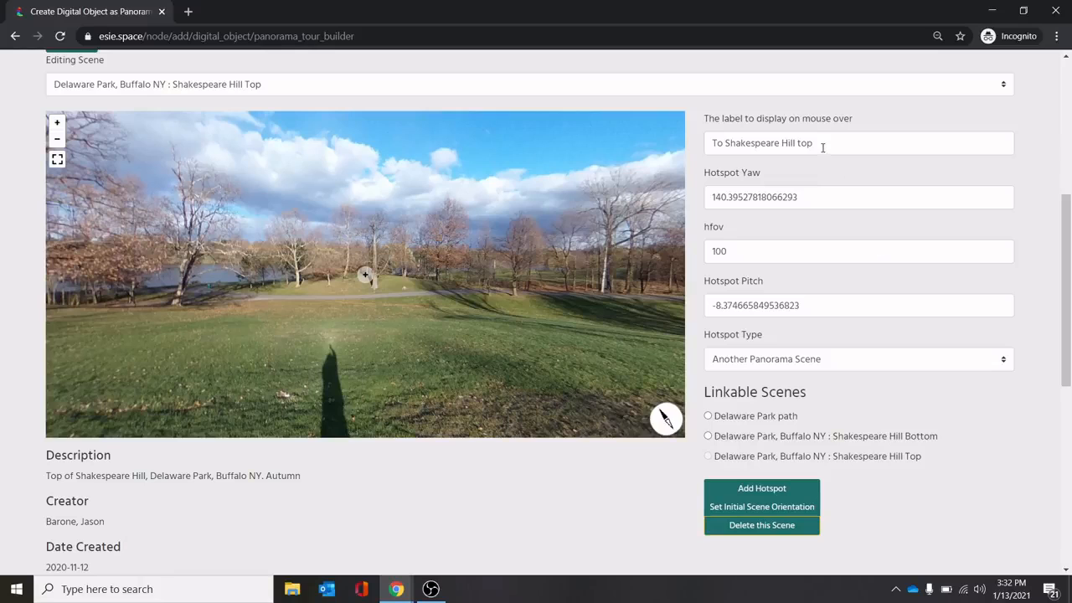
Step: Label the hotspot "To Shakespeare Hill Bottom", link it to the Shakespeare Hill Bottom scene and add it
drag(822, 147, 796, 145)
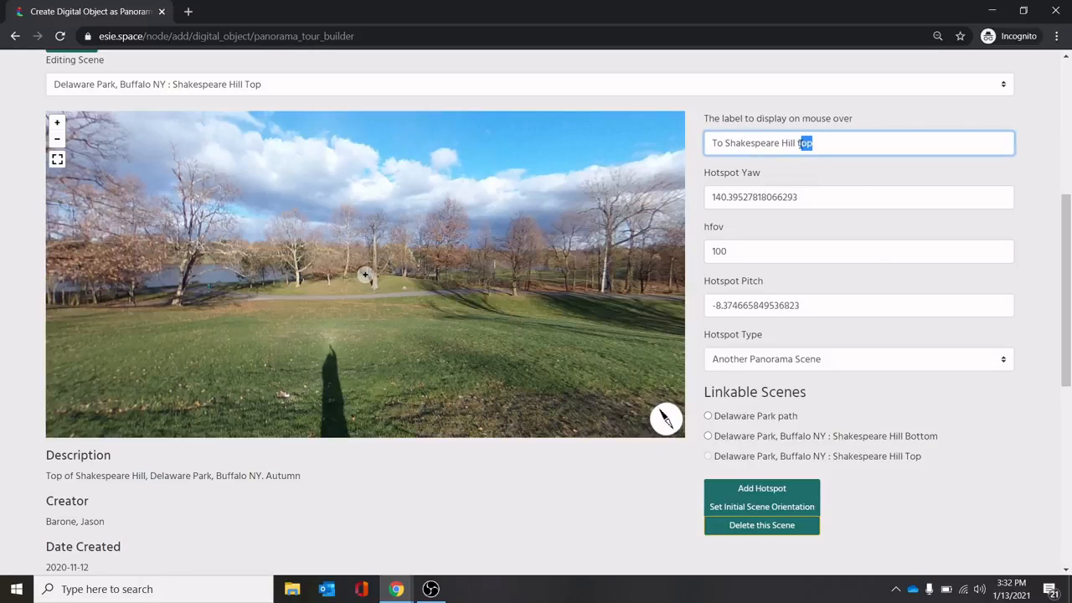
text(T)
text(ottom)
click(708, 436)
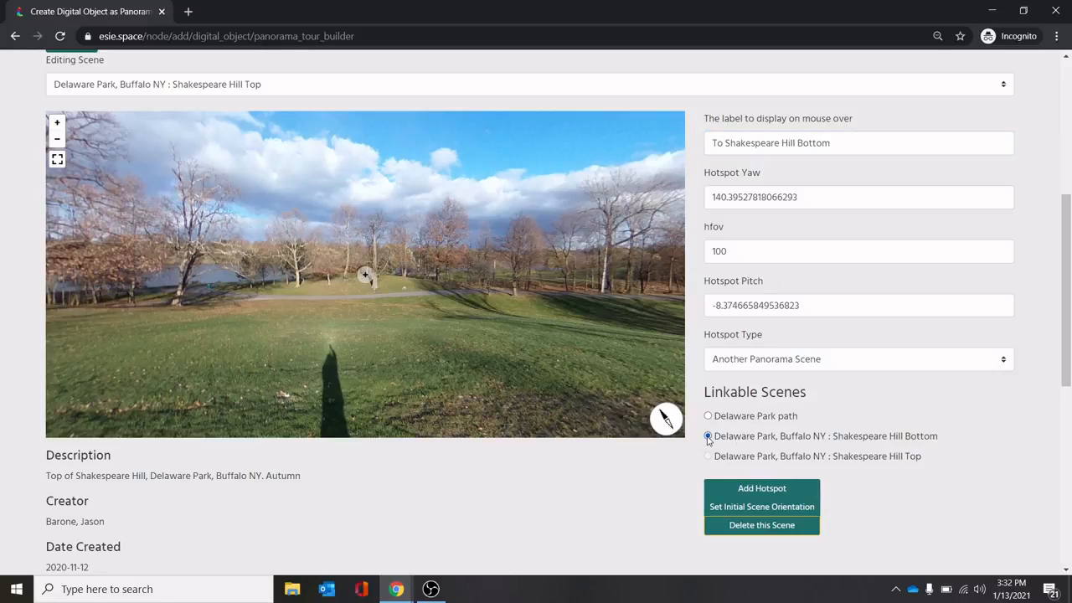
click(769, 488)
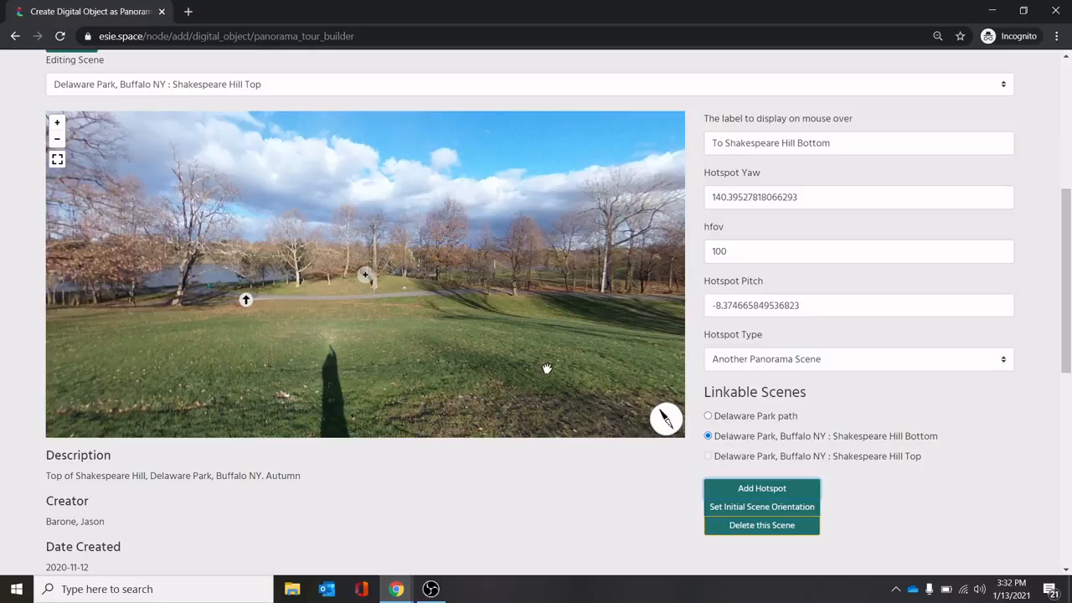
Step: Turn the Shakespeare Hill Top panorama to the trees, pick a hotspot point at about yaw -96.9 and pitch -3.5, and label it "information"
drag(546, 366, 181, 406)
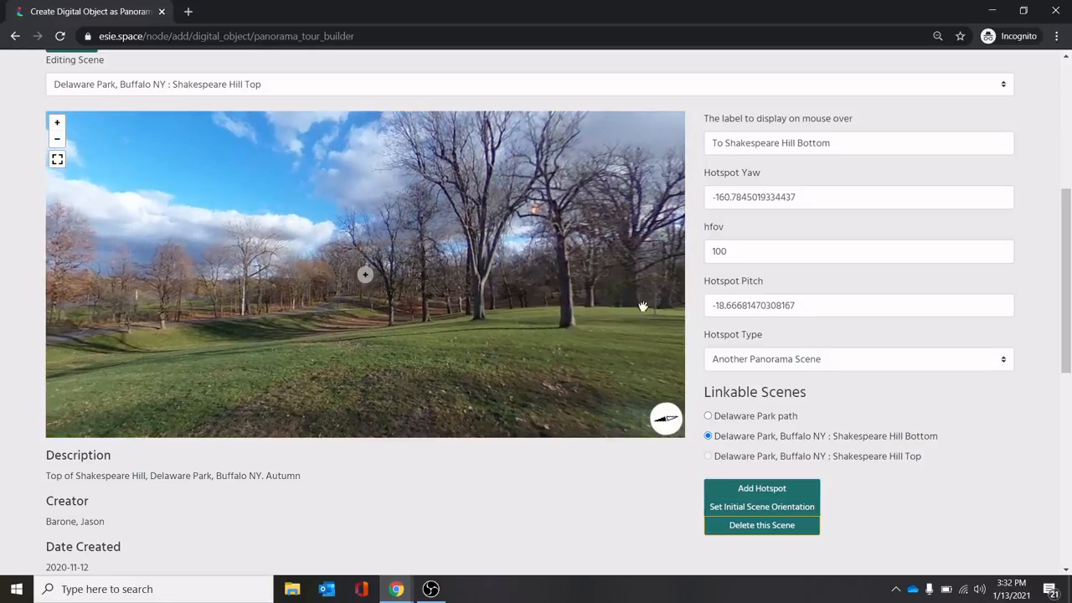
click(536, 308)
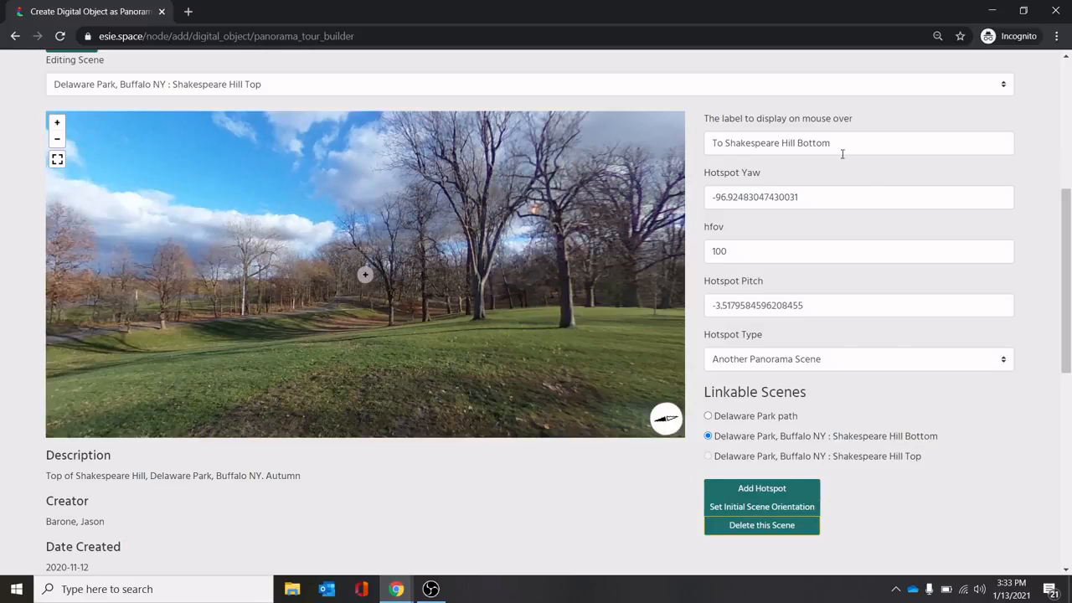
drag(842, 148, 695, 141)
text(in)
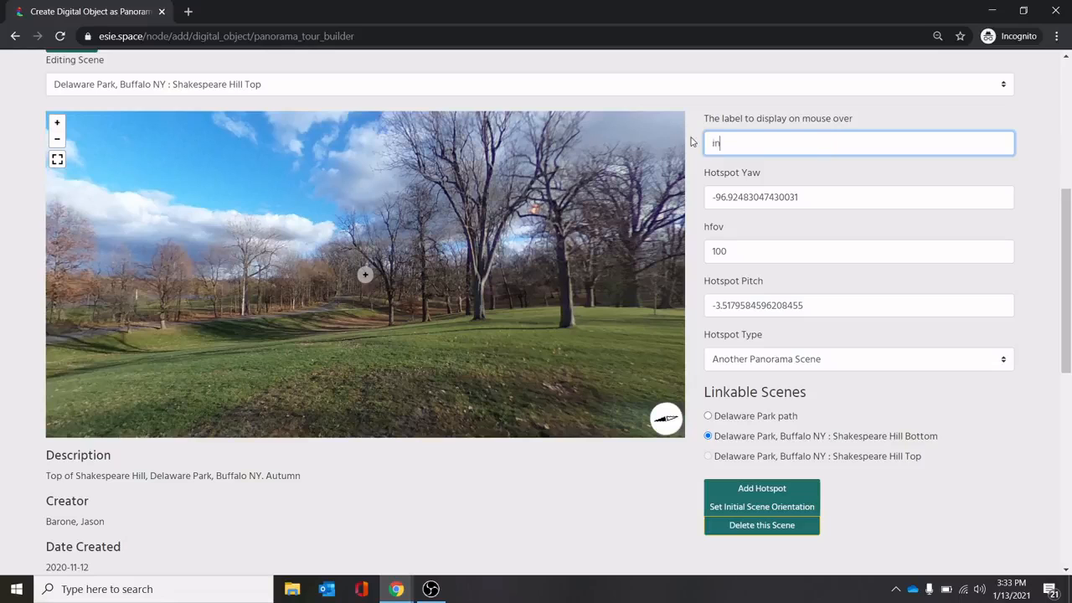
text(formation)
Step: Set the hotspot type to Another Digital Object, search the digital objects for "dela" and clear the search
click(1005, 361)
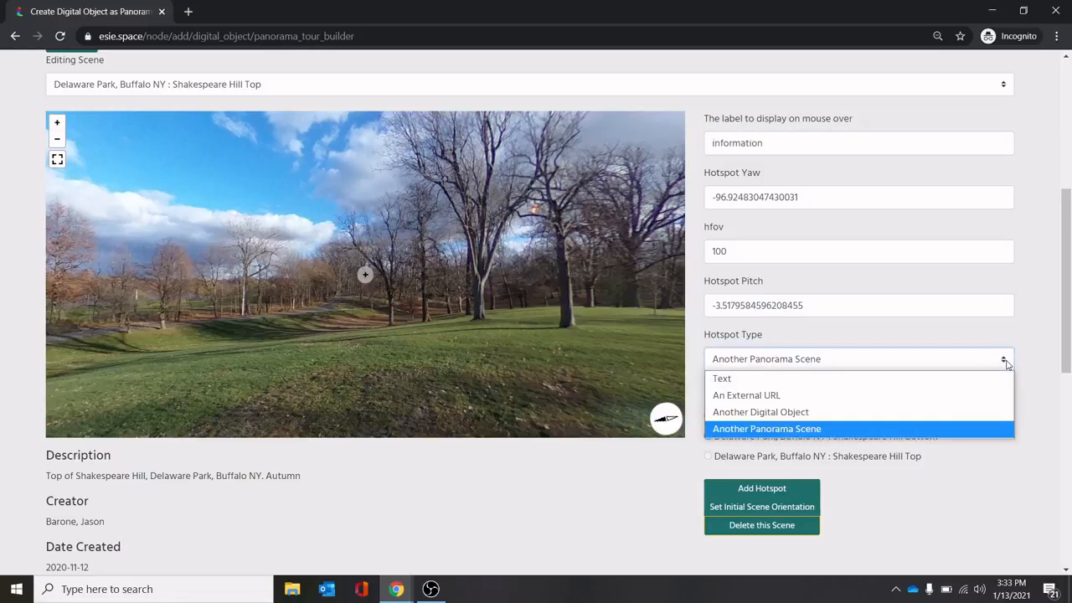
click(759, 413)
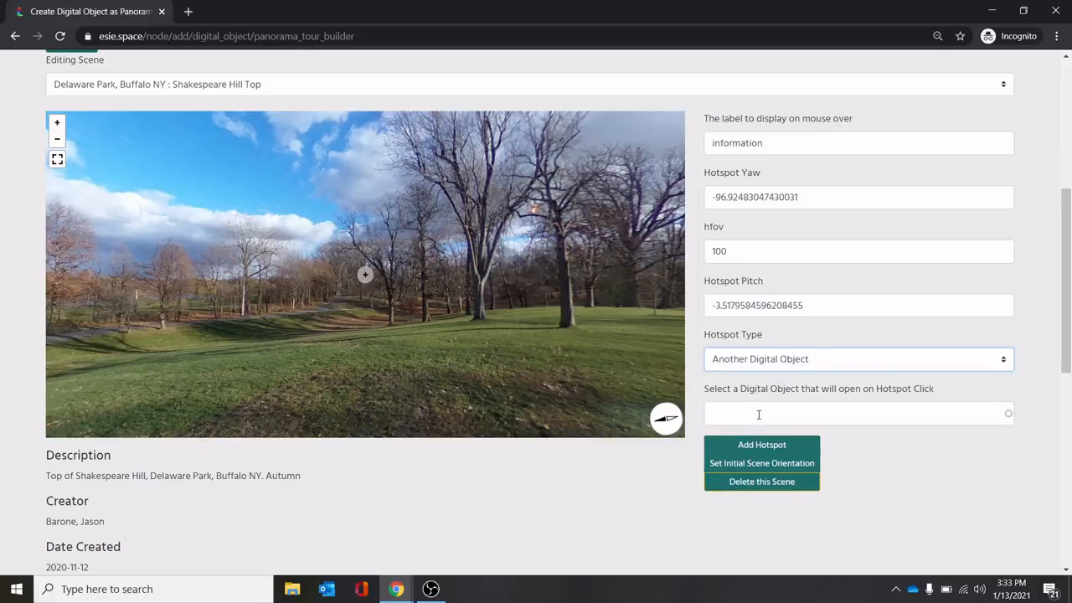
click(762, 416)
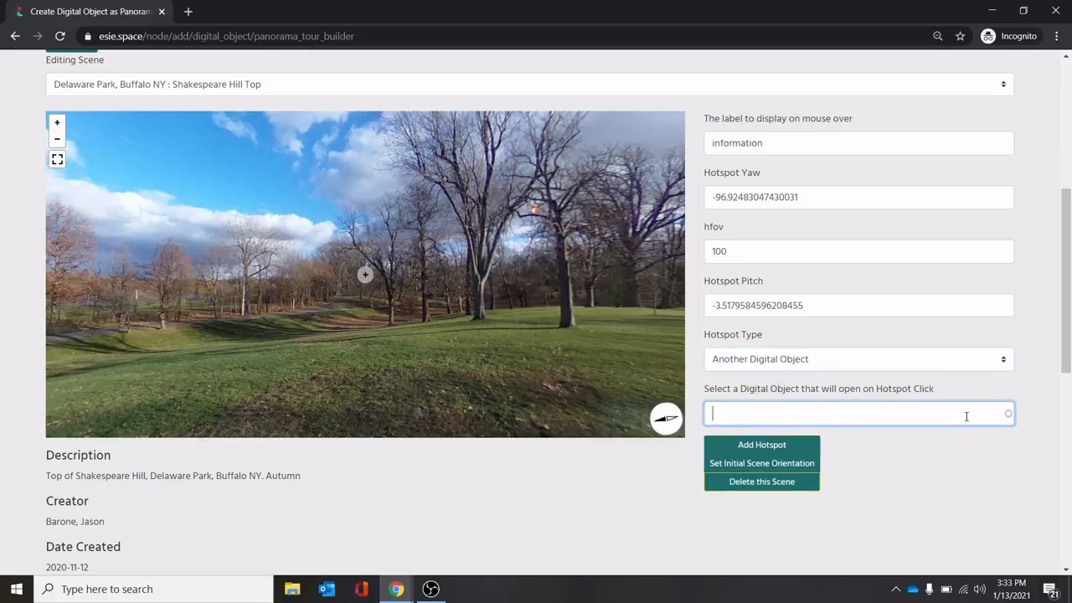
text(dela)
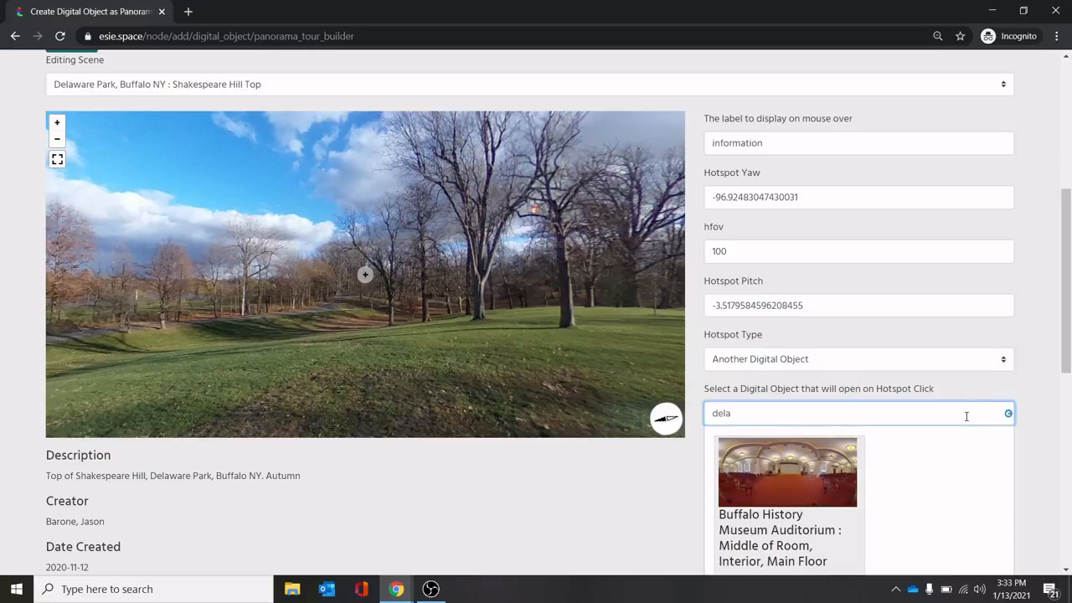
scroll(838, 419, down, 1)
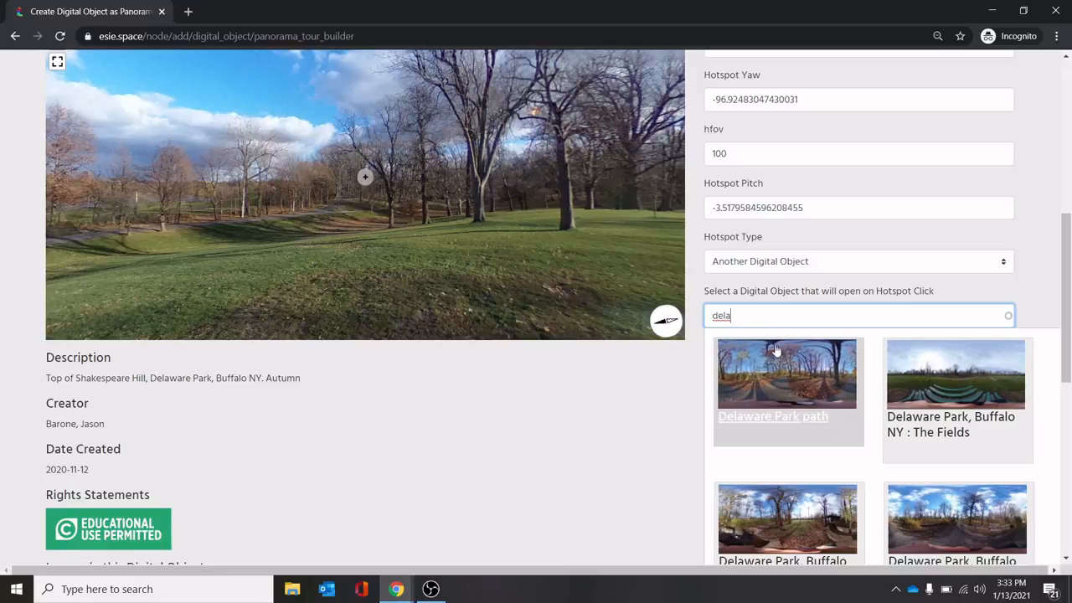
key(BackSpace)
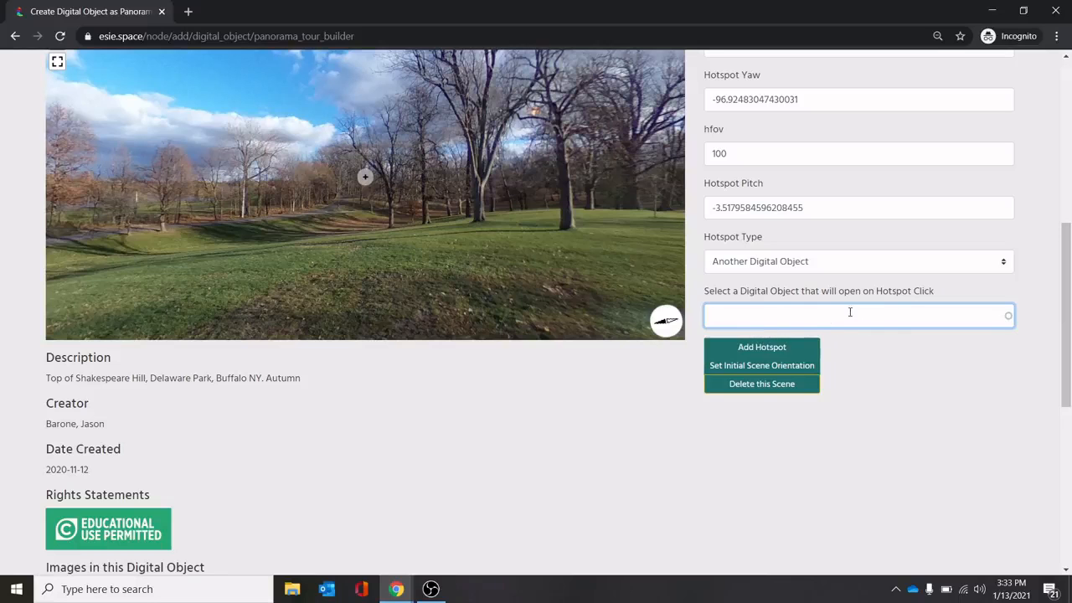
Step: Change the hotspot type to An External URL, leave the URL empty and look around the Shakespeare Hill Top panorama
scroll(972, 410, up, 1)
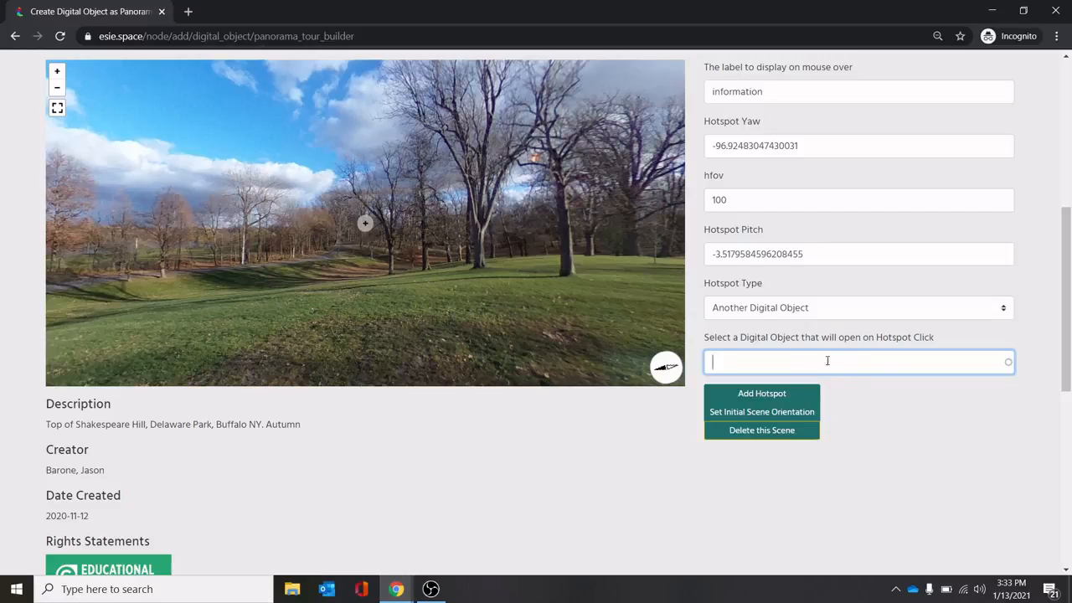
click(864, 307)
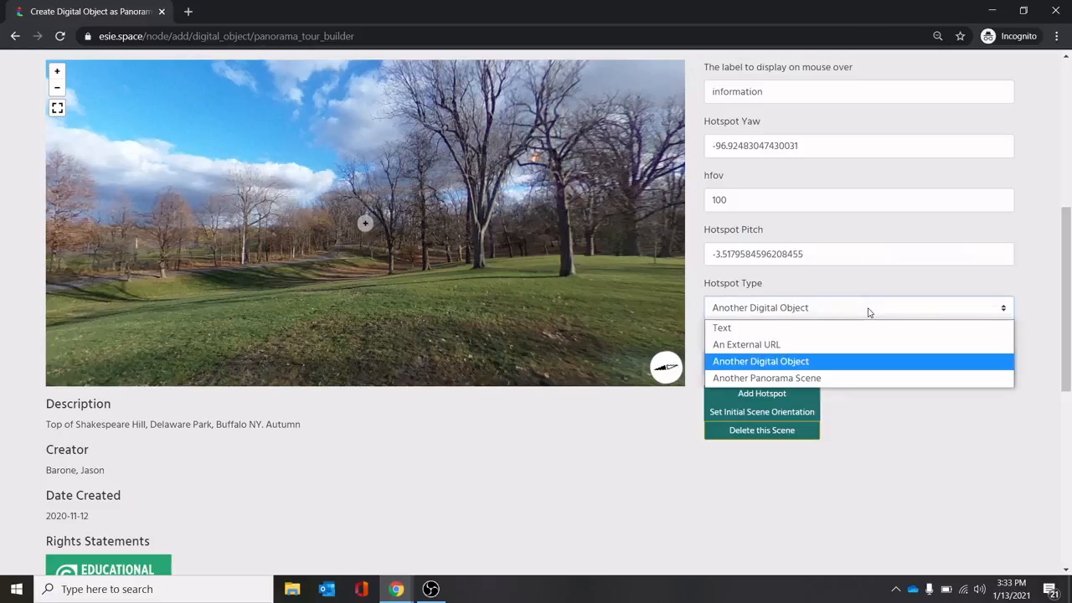
click(829, 349)
click(749, 366)
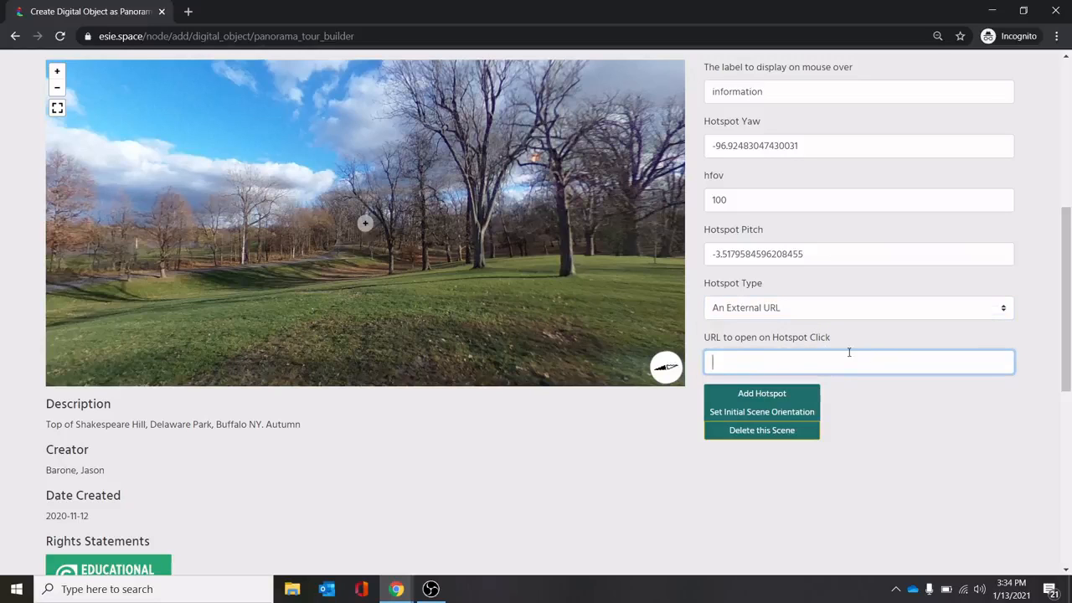
drag(614, 246, 491, 271)
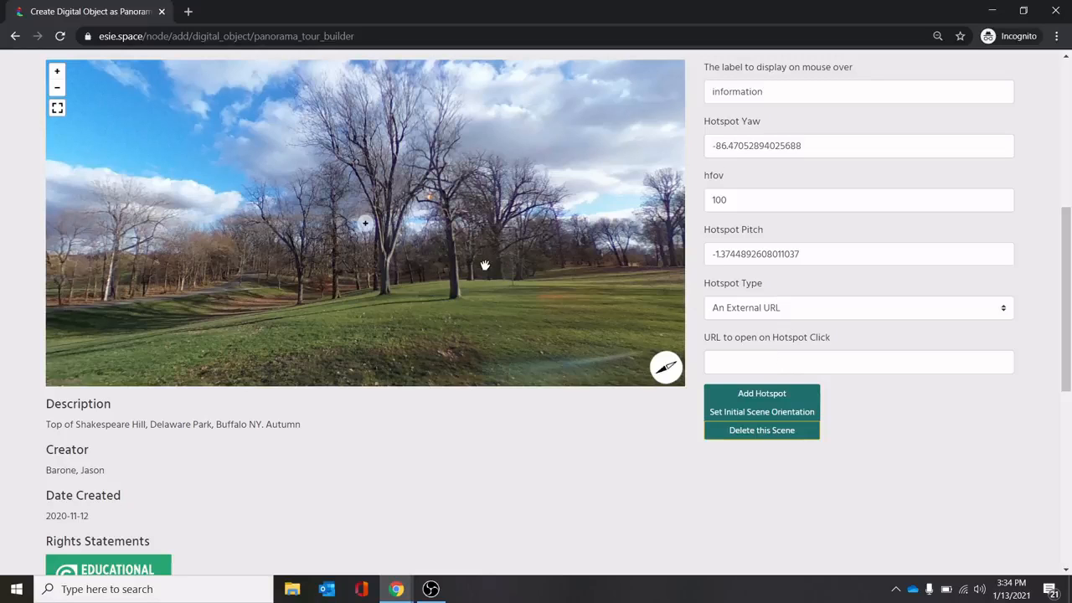
drag(278, 275, 388, 288)
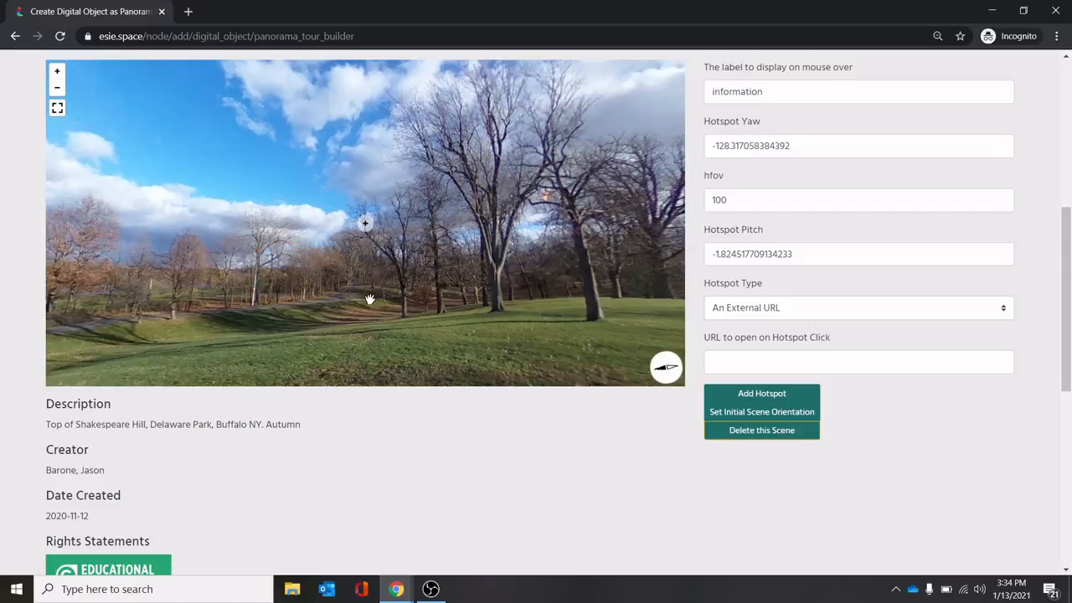
Step: Finish the hotspots stage, skip the collection and preview image, save the metadata and save the tour as a draft
scroll(358, 537, up, 1)
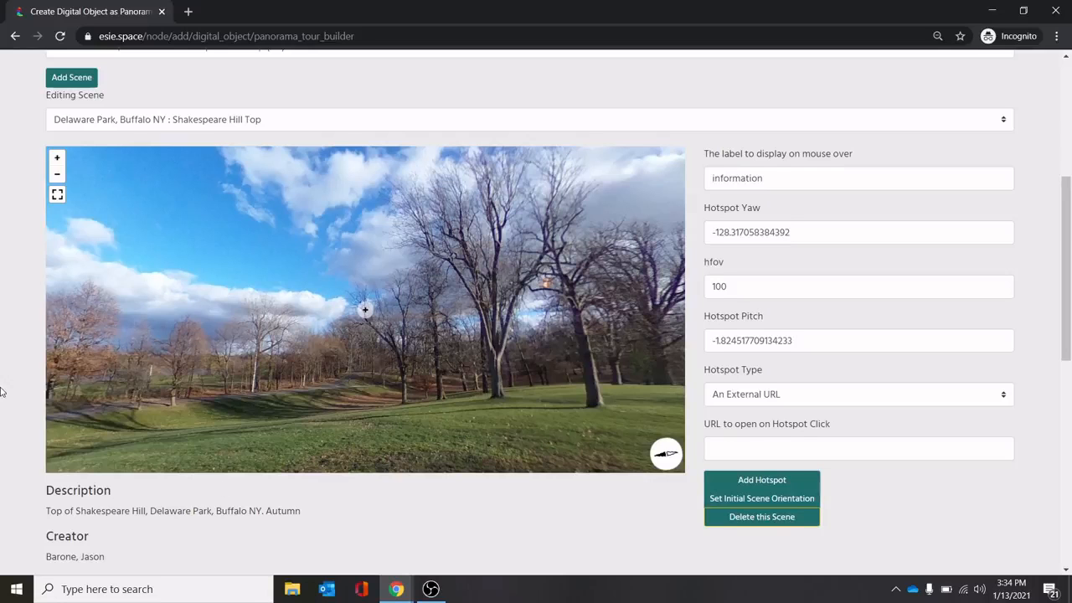
scroll(0, 391, down, 2)
scroll(1, 391, down, 3)
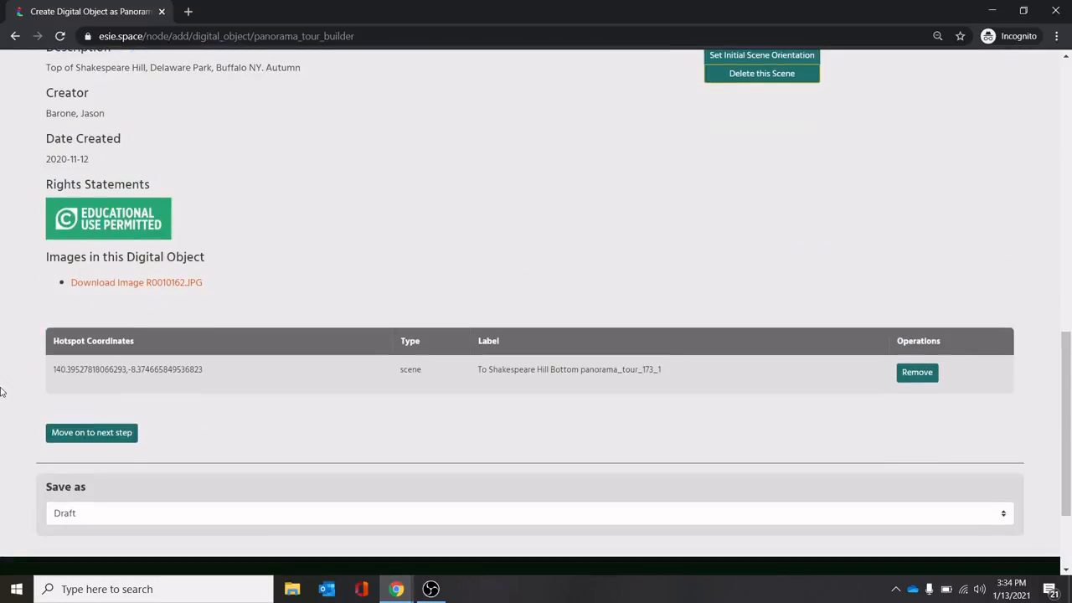
scroll(1, 391, up, 6)
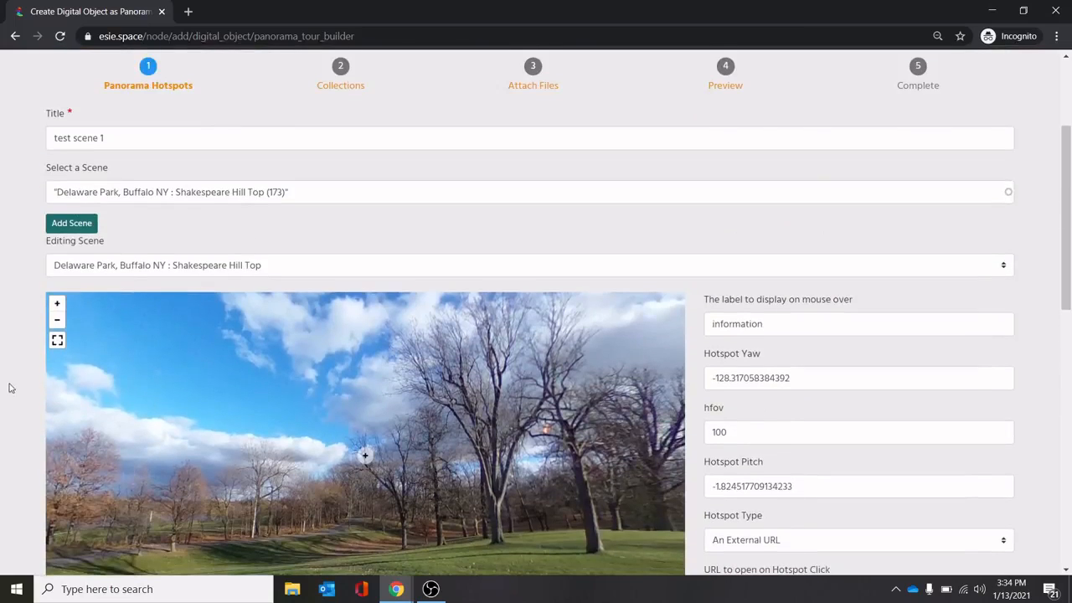
scroll(11, 388, down, 6)
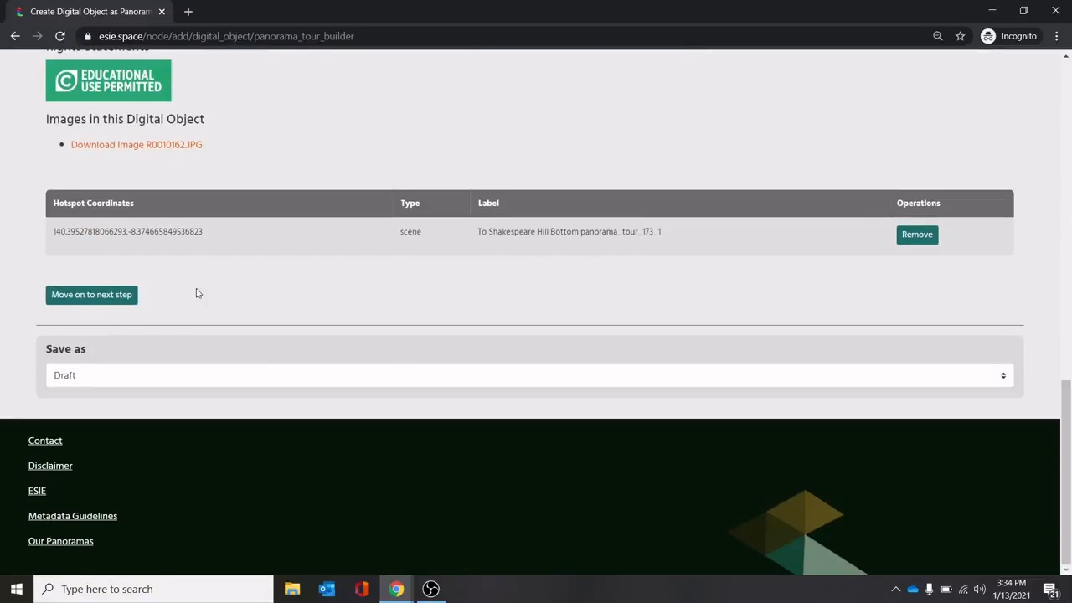
click(102, 296)
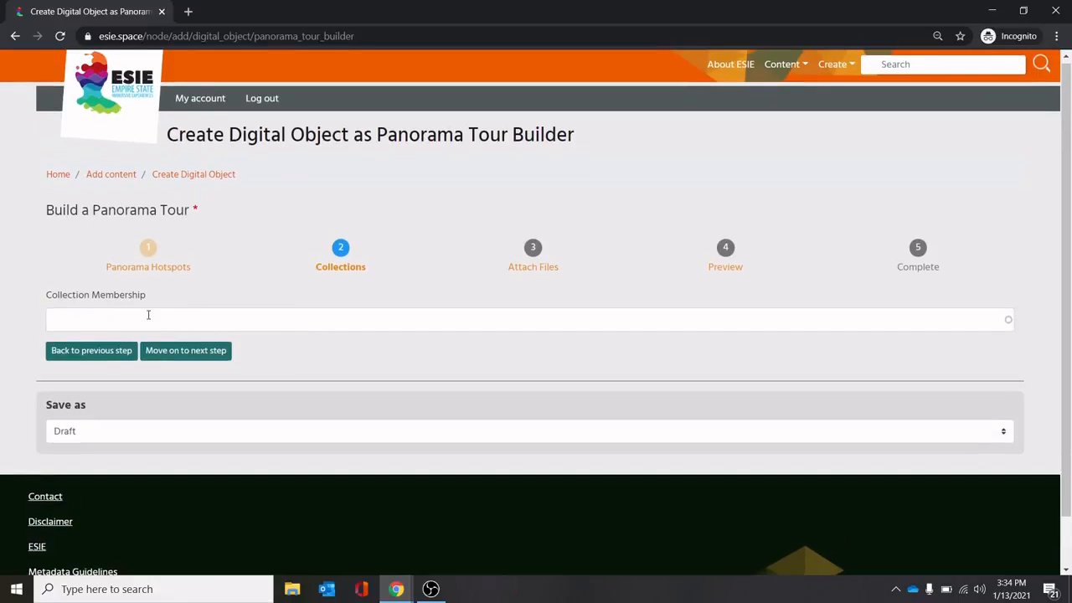
click(211, 356)
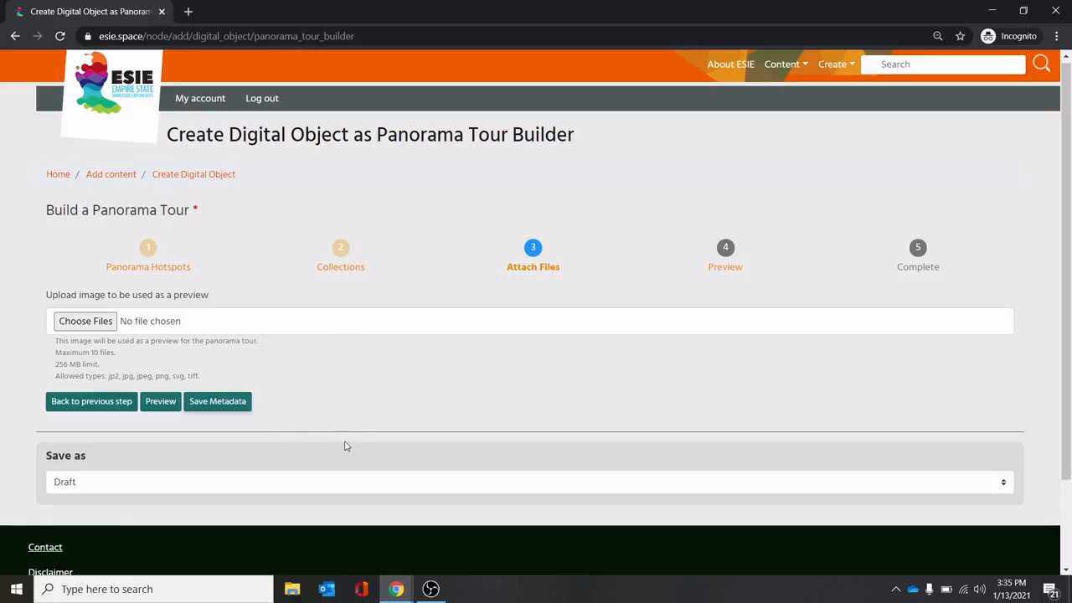
click(239, 404)
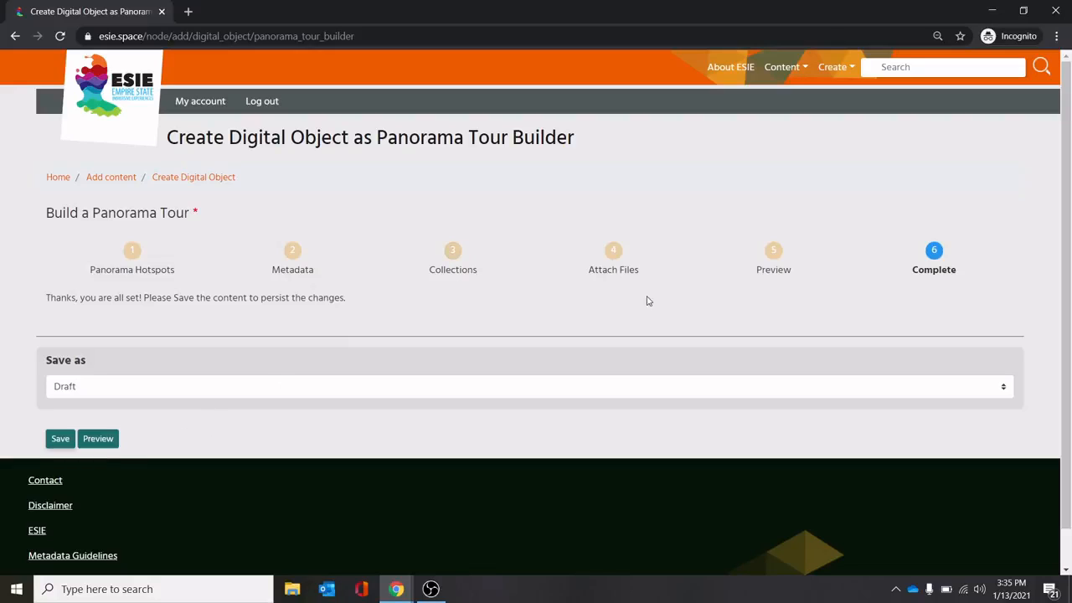
click(60, 440)
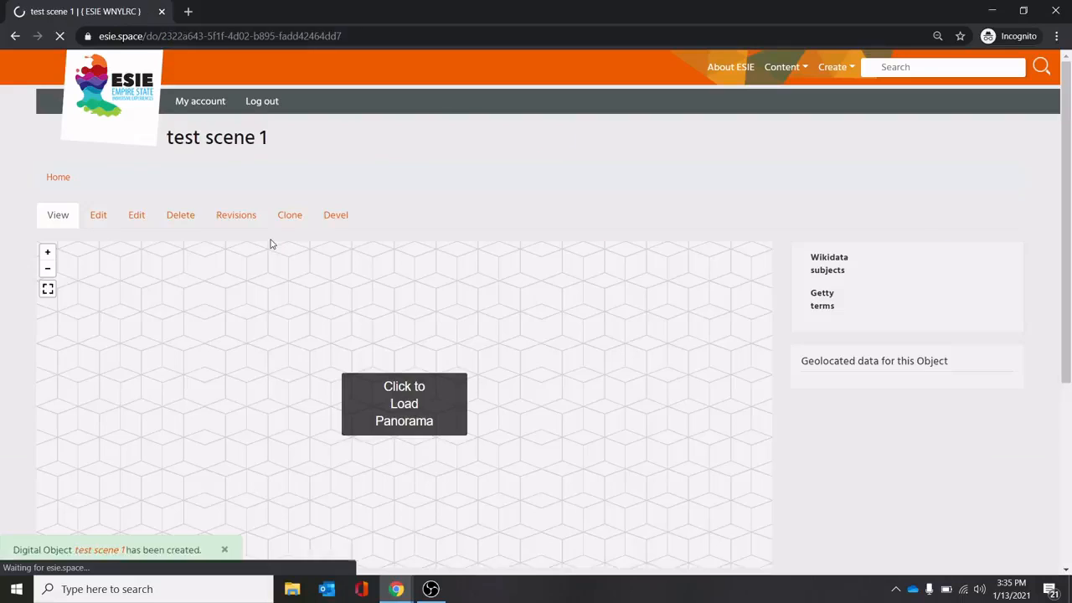
Step: Load the saved tour's panorama and turn the Delaware Park path scene to check its text hotspot
scroll(269, 244, down, 1)
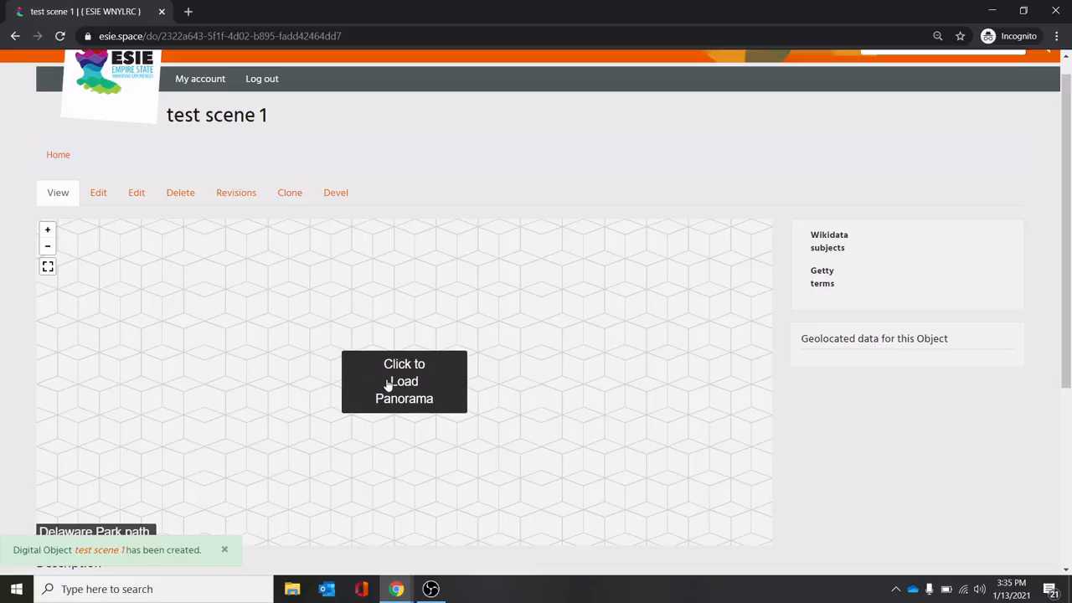
click(388, 384)
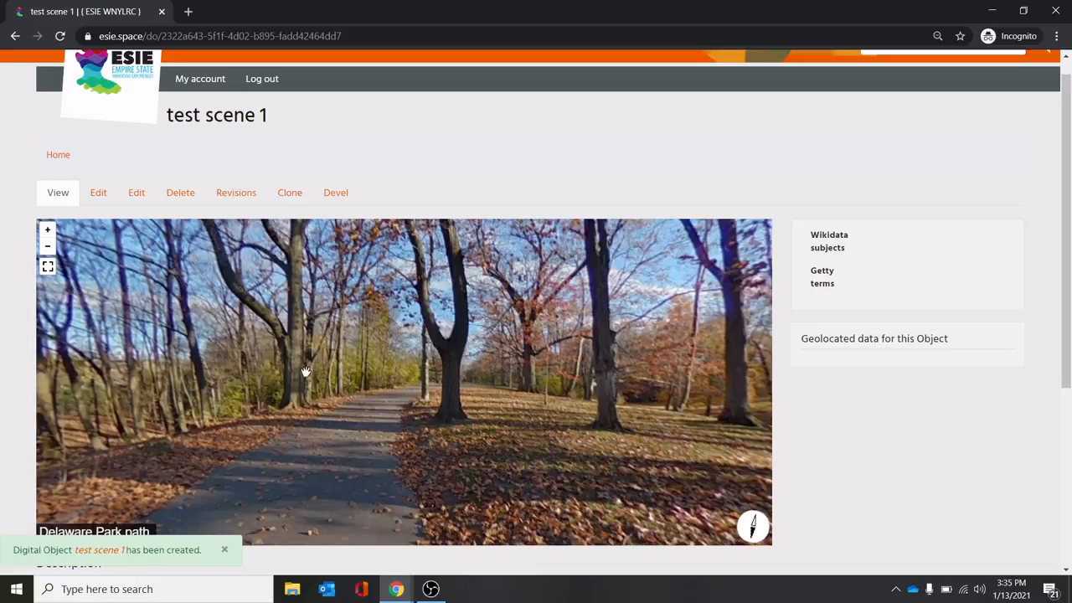
drag(346, 369, 124, 383)
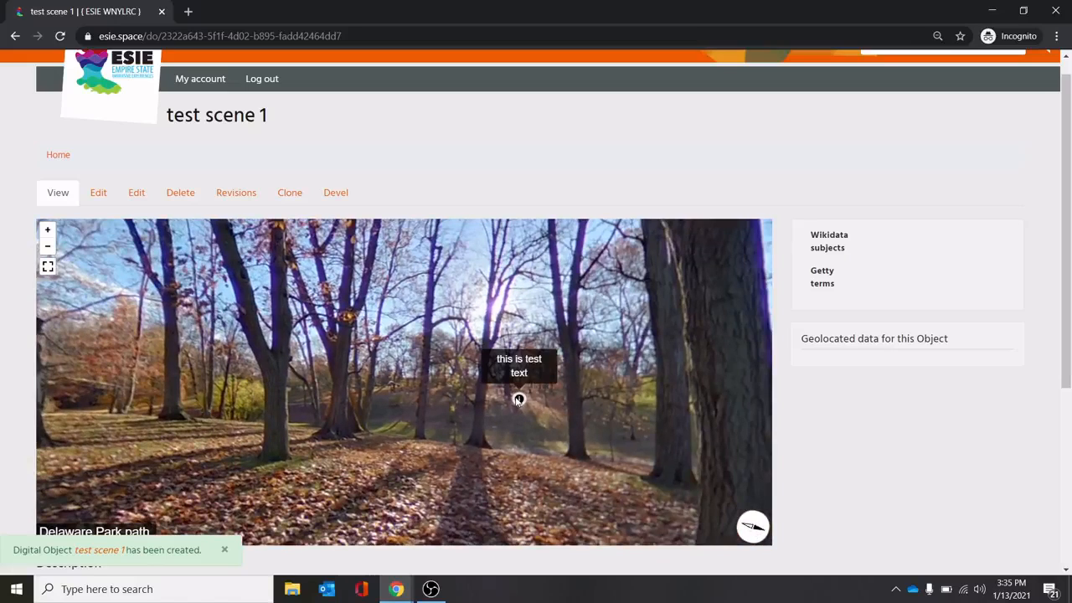
click(519, 400)
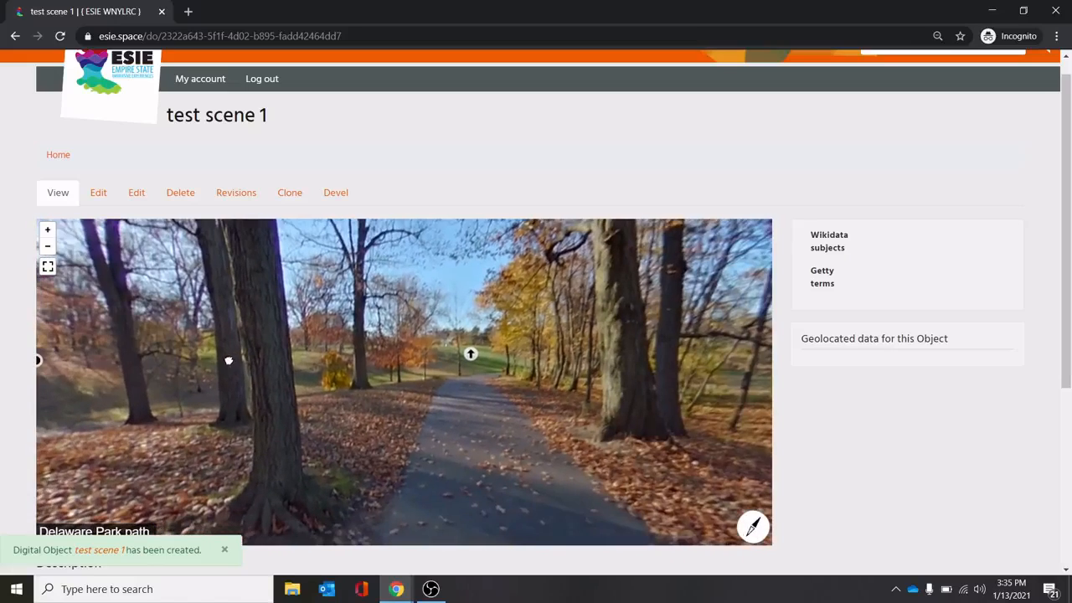
Step: Test the scene-link hotspots from Delaware Park path to Shakespeare Hill Bottom, back again, and on to Shakespeare Hill Top
click(470, 356)
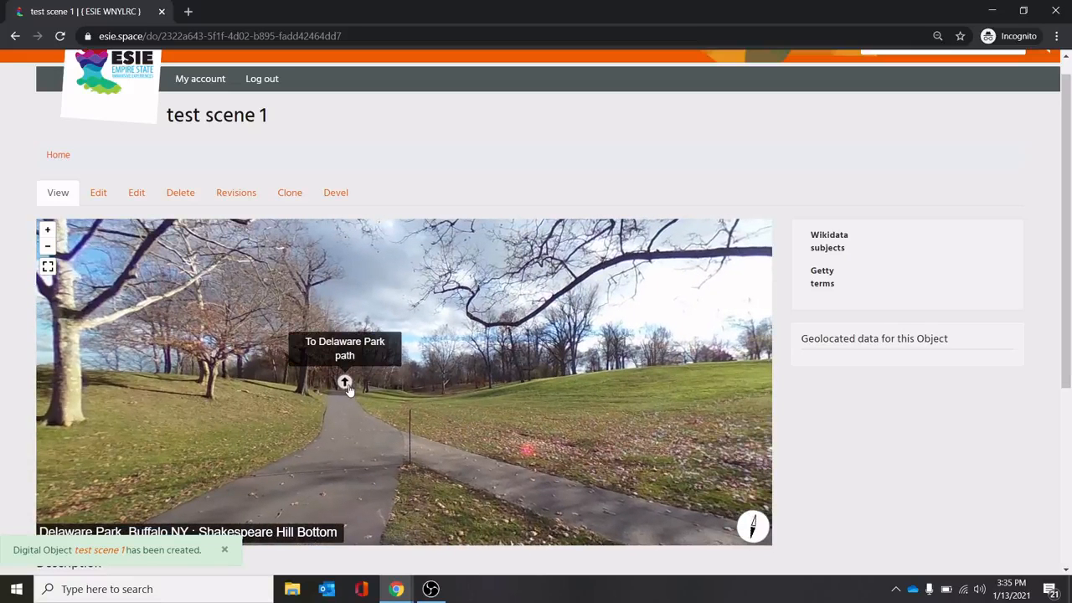
click(344, 383)
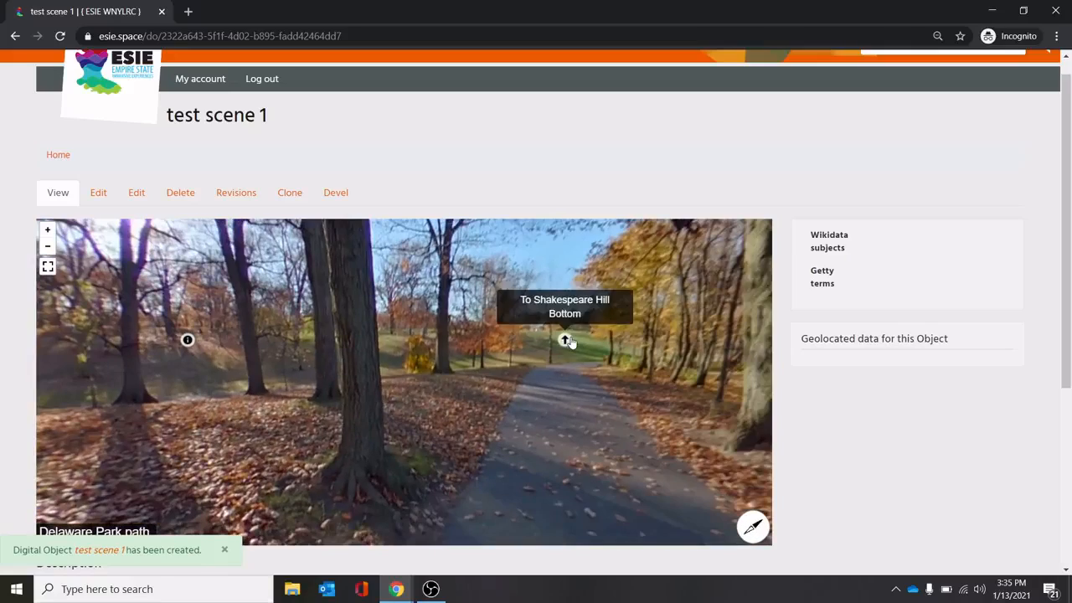
click(570, 340)
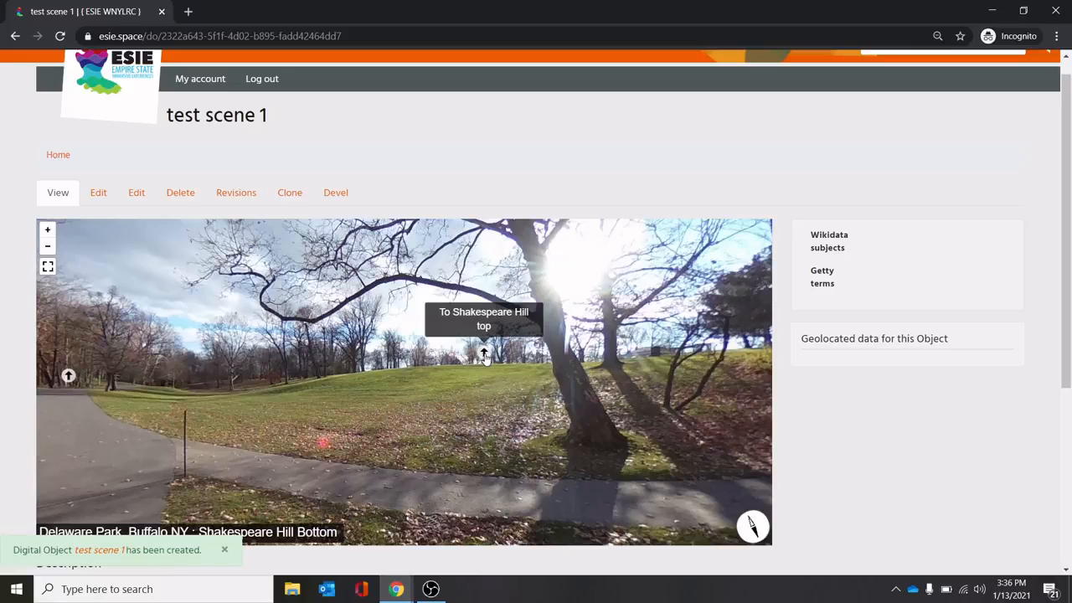
click(482, 356)
drag(369, 407, 579, 368)
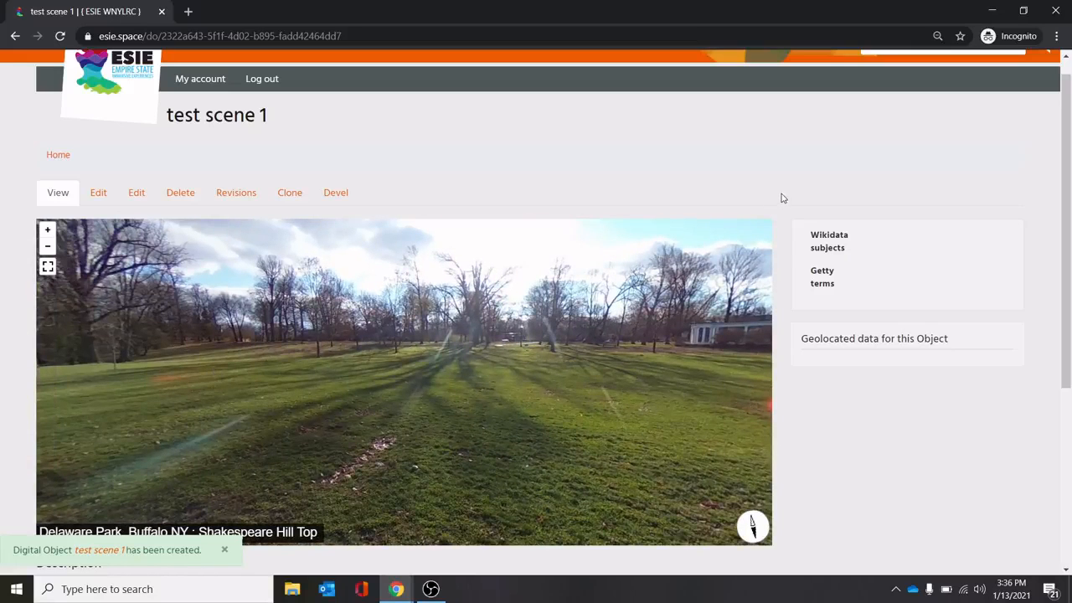
scroll(785, 198, down, 2)
scroll(785, 198, up, 2)
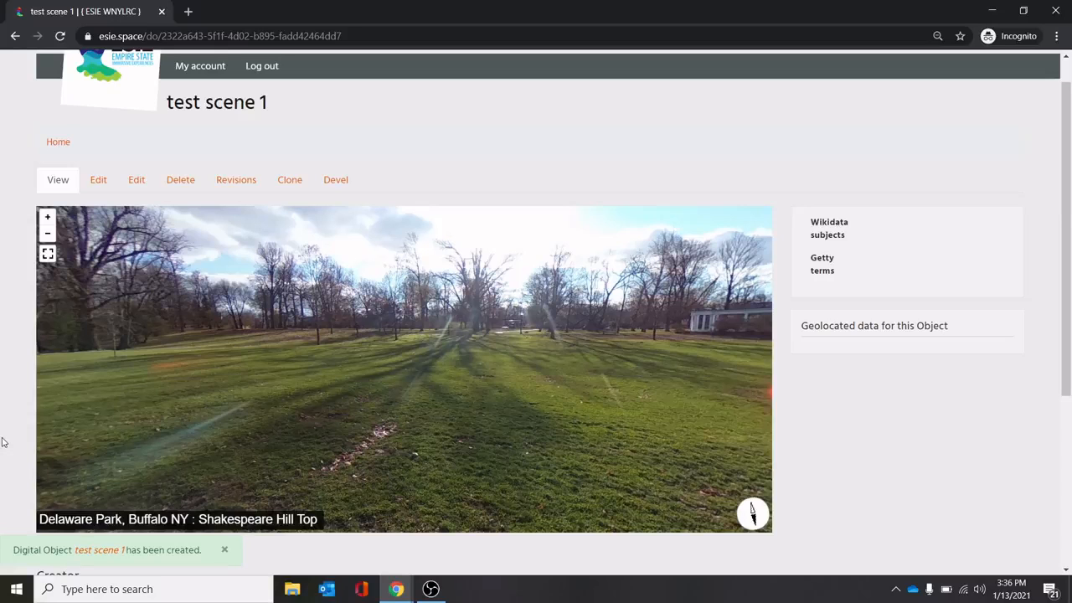
scroll(3, 441, down, 3)
scroll(2, 441, up, 4)
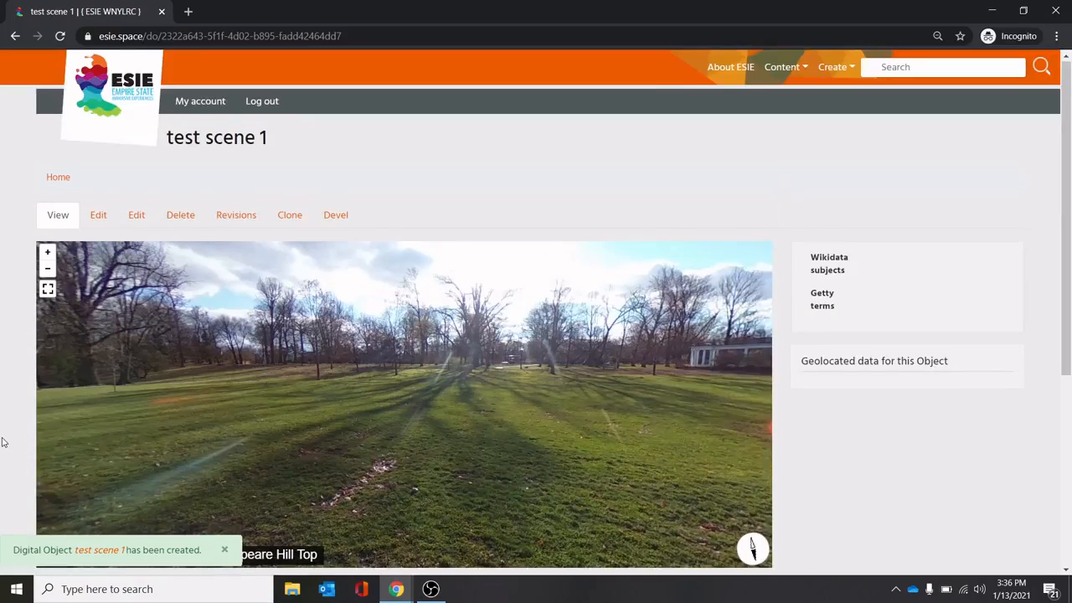